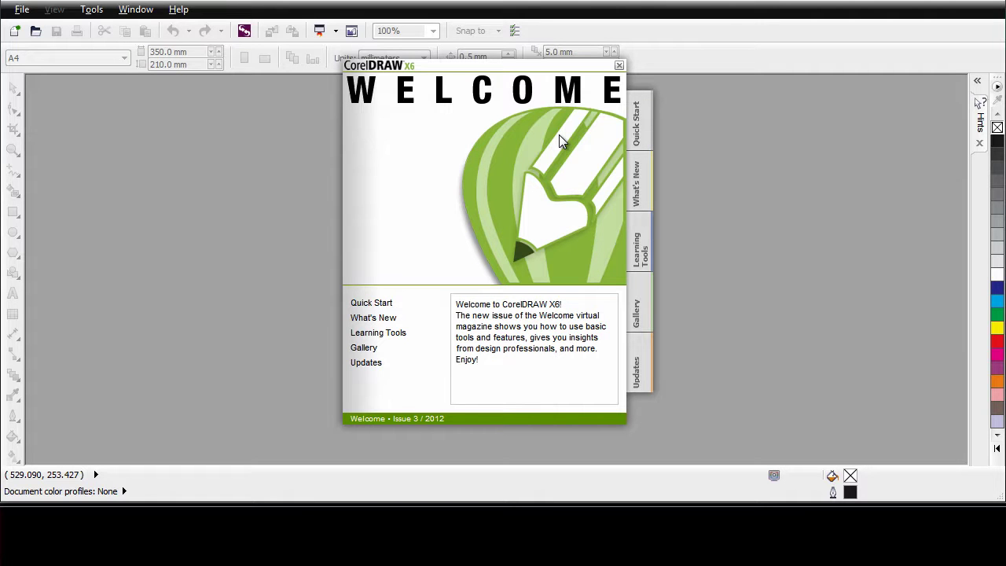
Page back through three pairs of Gallery artworks, then view the Learning Tools page
left_click(639, 310)
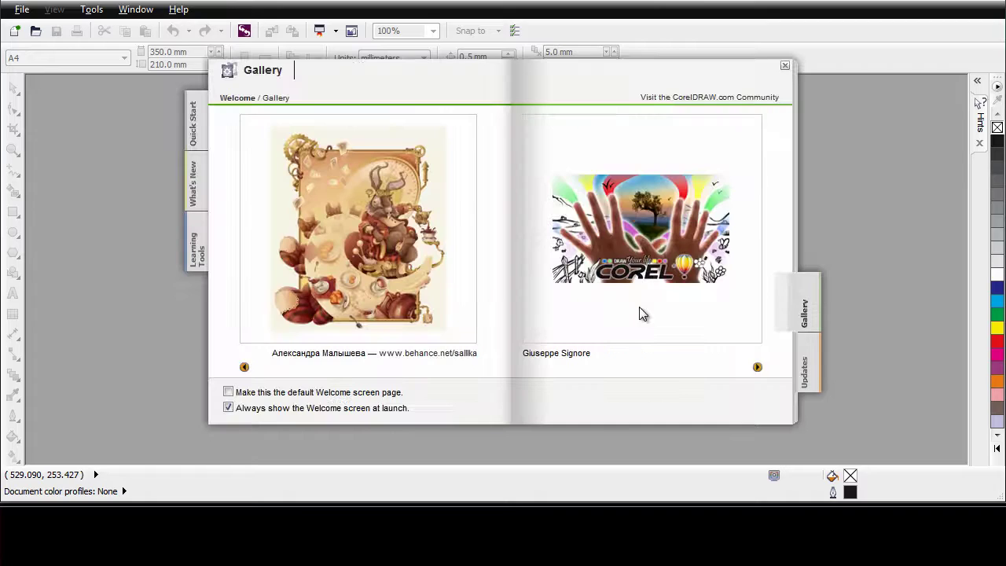
left_click(245, 367)
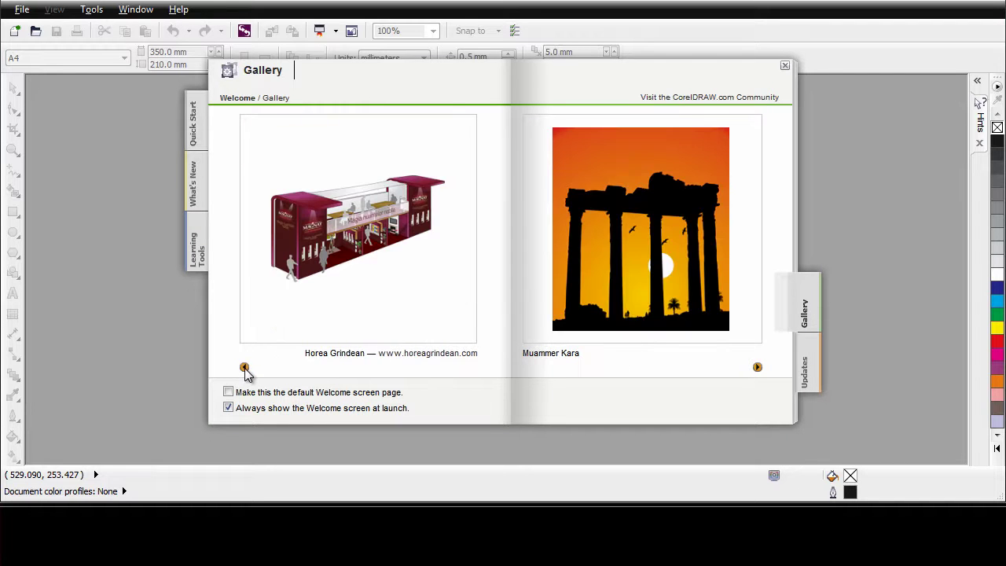
left_click(244, 368)
left_click(245, 367)
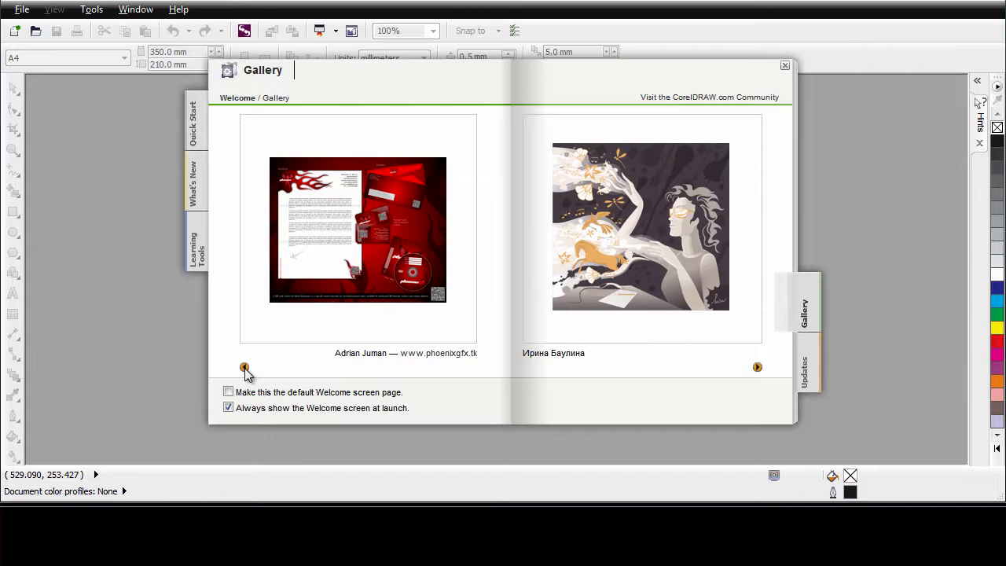
left_click(199, 251)
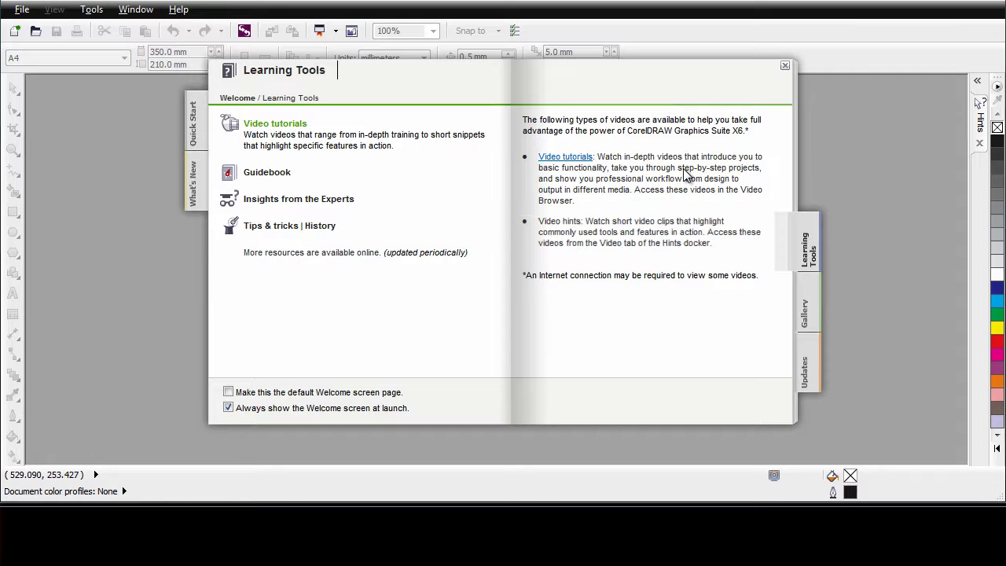
Return to Quick Start and preview several entries in the Open Recent list
left_click(194, 136)
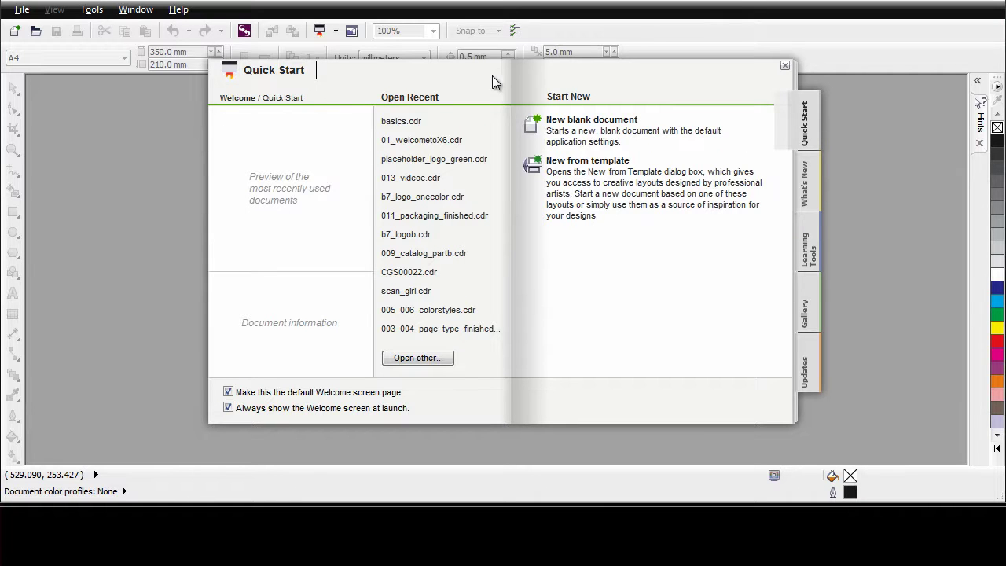
mouse_move(408, 124)
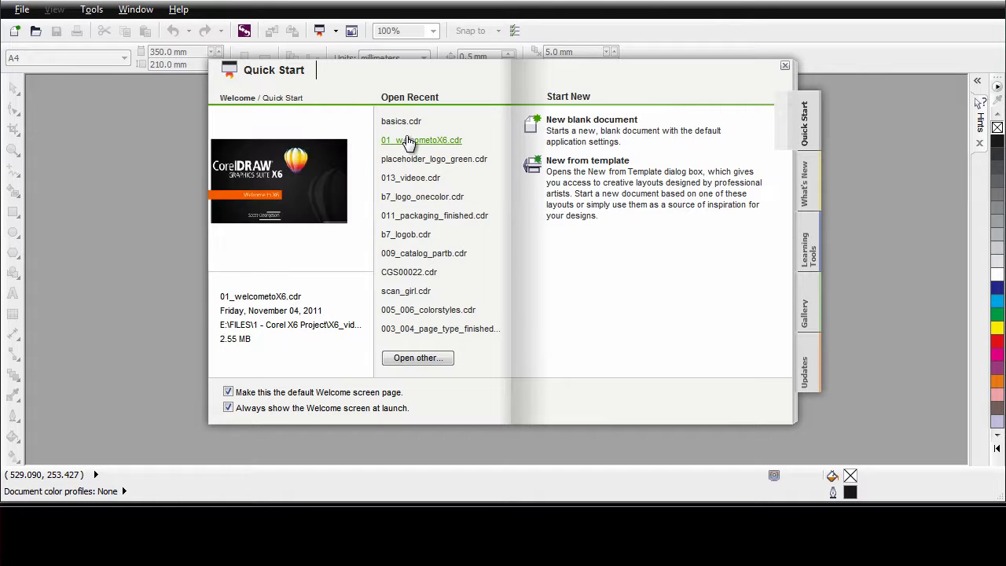
mouse_move(408, 181)
mouse_move(408, 202)
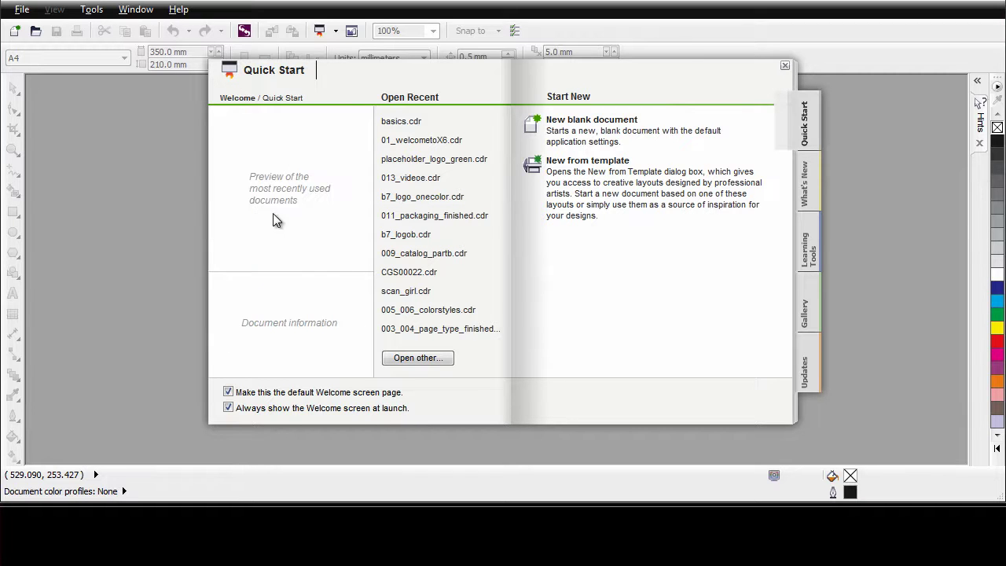
mouse_move(408, 294)
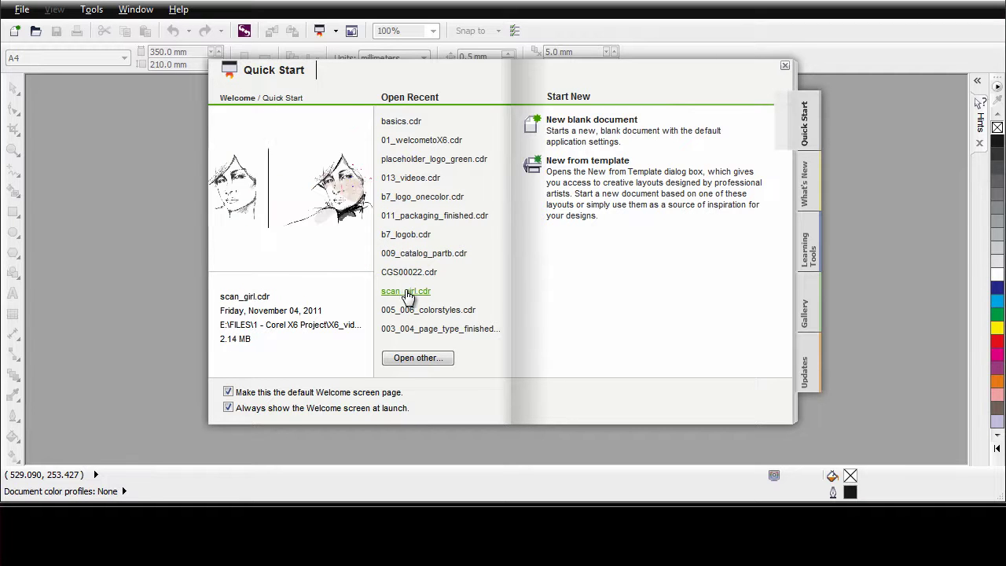
mouse_move(410, 316)
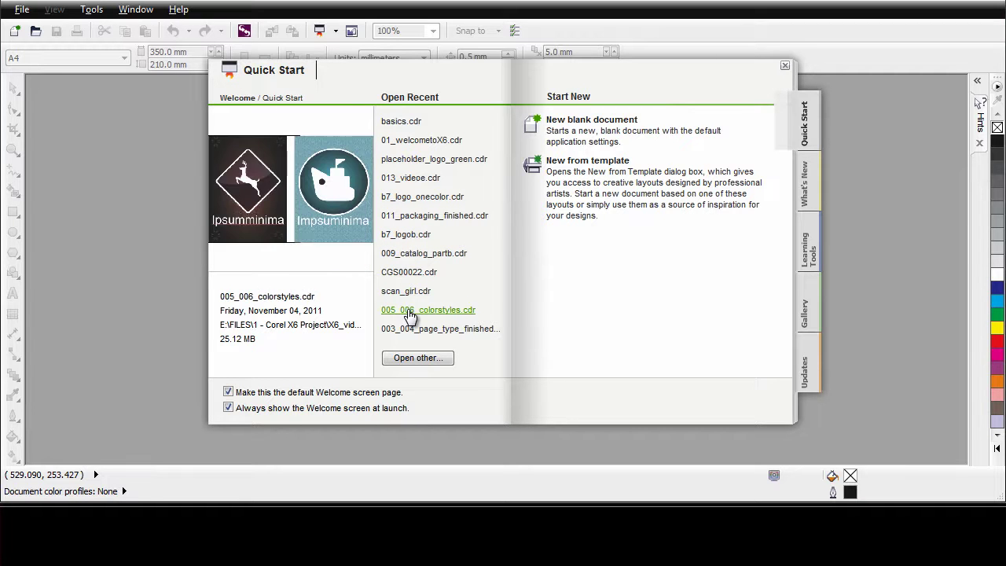
Create a new blank document named 'Design Basics', keeping the Default CMYK preset
left_click(590, 124)
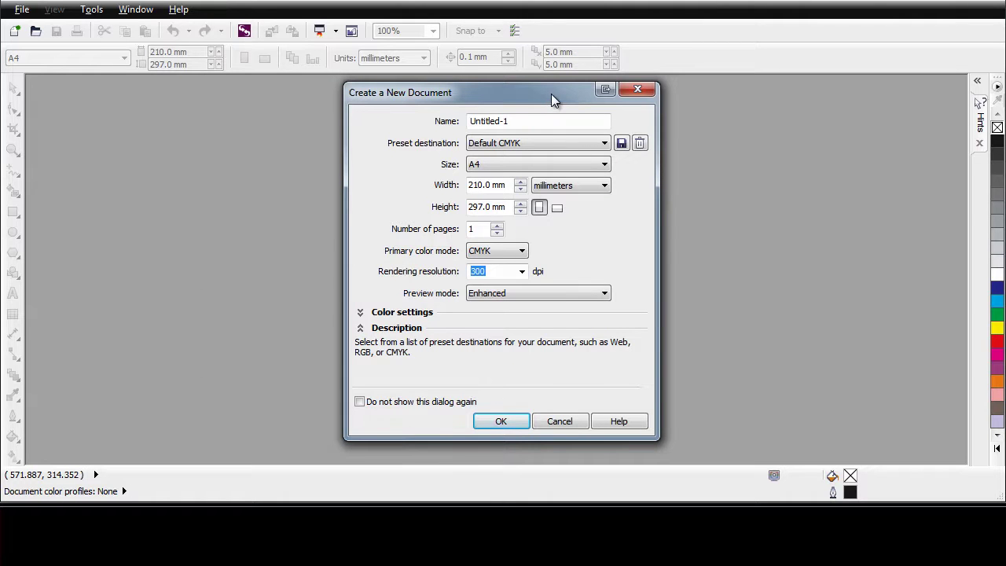
double_click(470, 122)
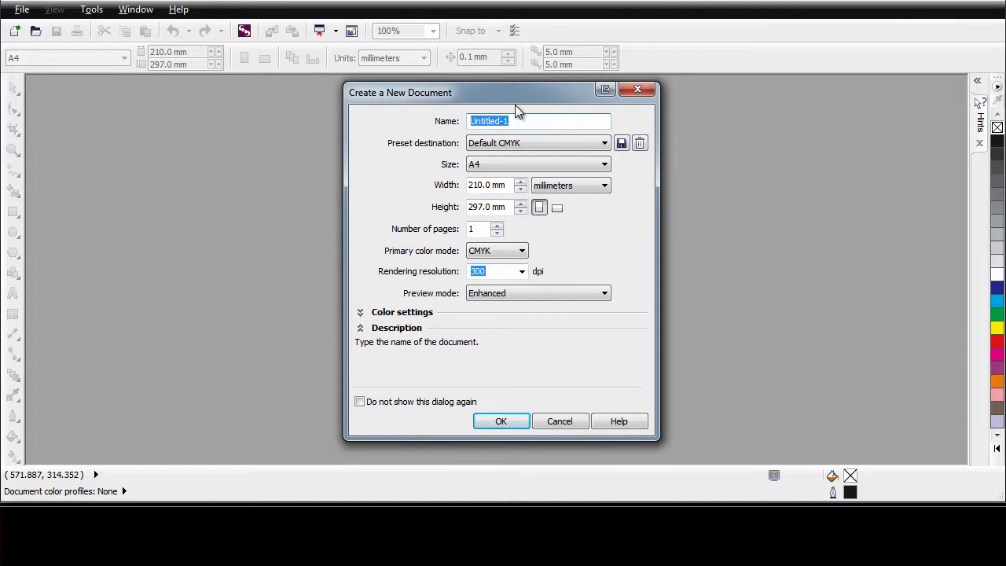
type("Design Basics")
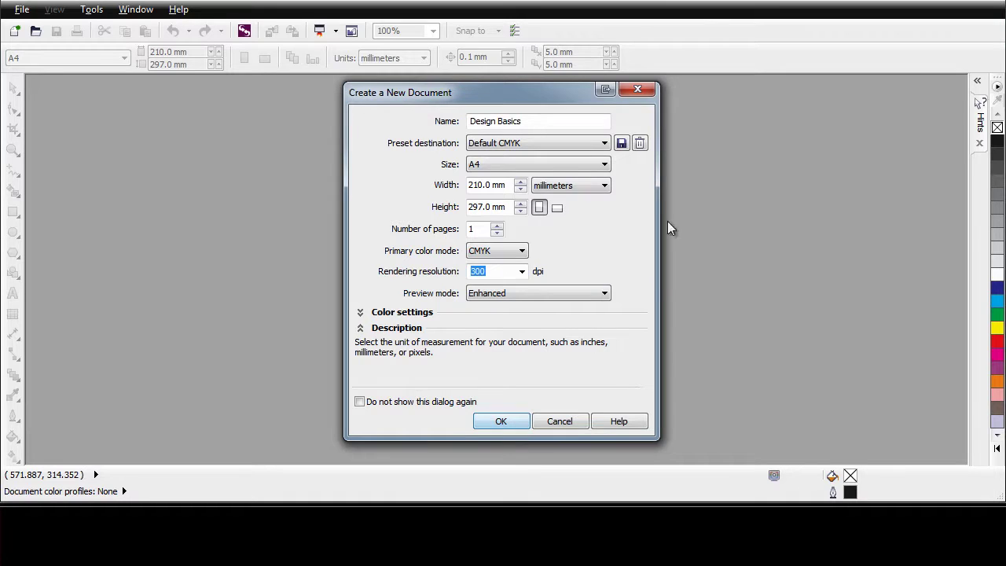
left_click(604, 143)
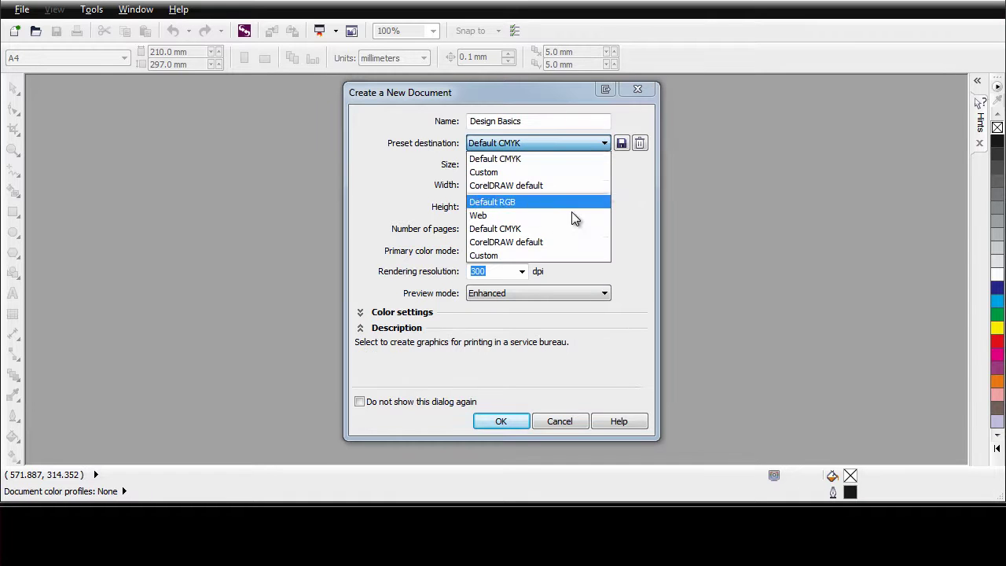
left_click(640, 208)
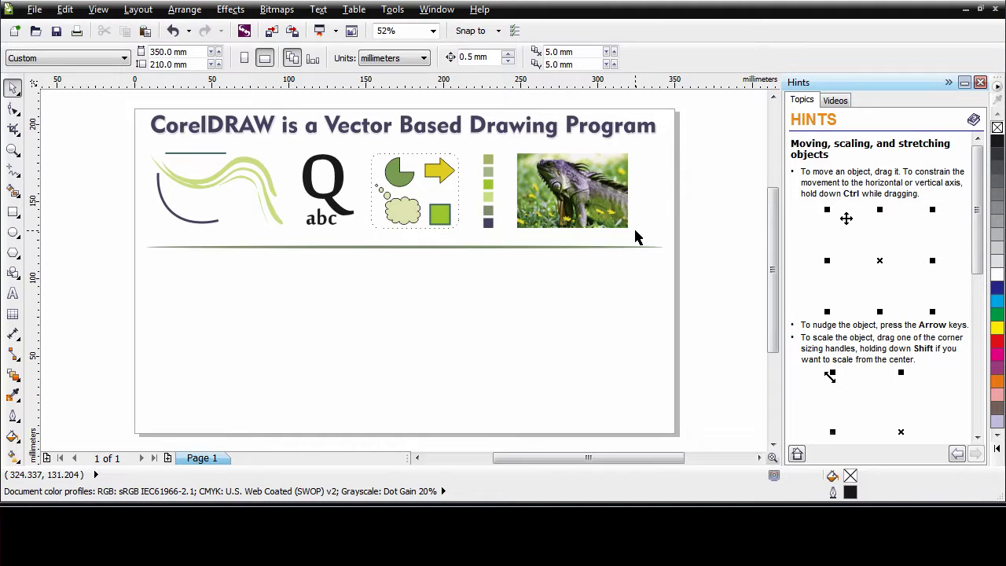
Select the iguana photo bitmap on the demo page
left_click(573, 185)
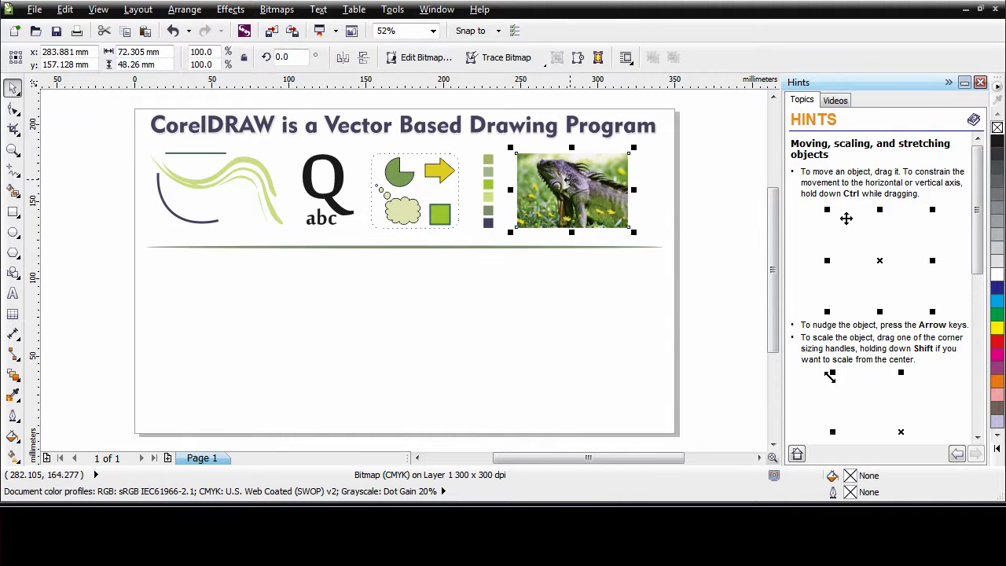
Edit the iguana bitmap in PHOTO-PAINT with Adjust > Auto Adjust and save it back
left_click(425, 57)
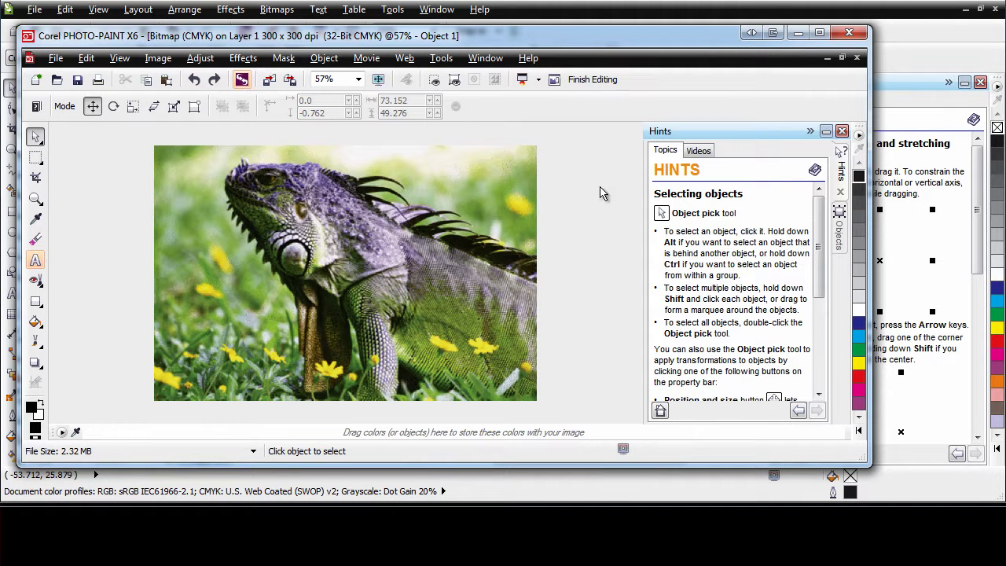
left_click(201, 58)
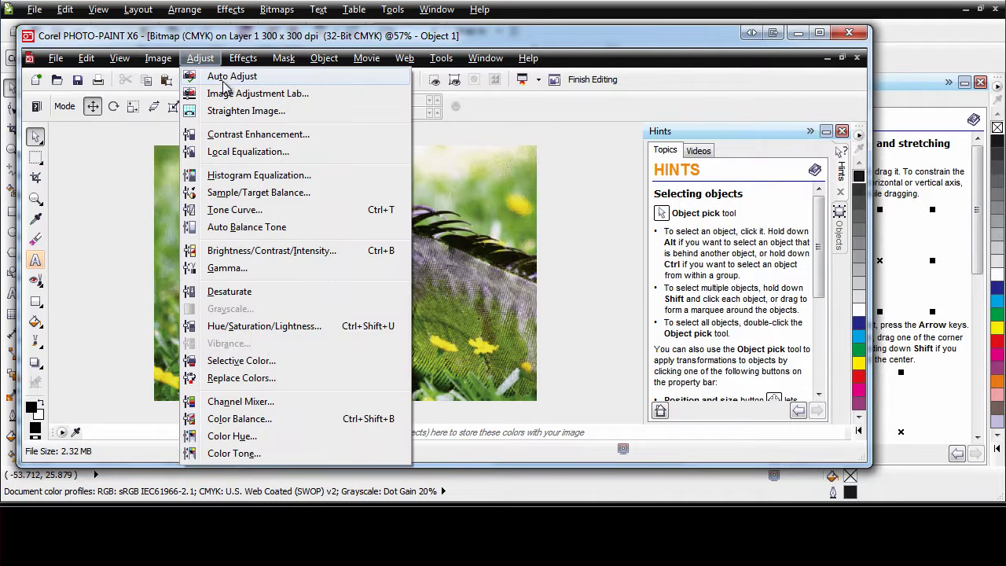
left_click(223, 82)
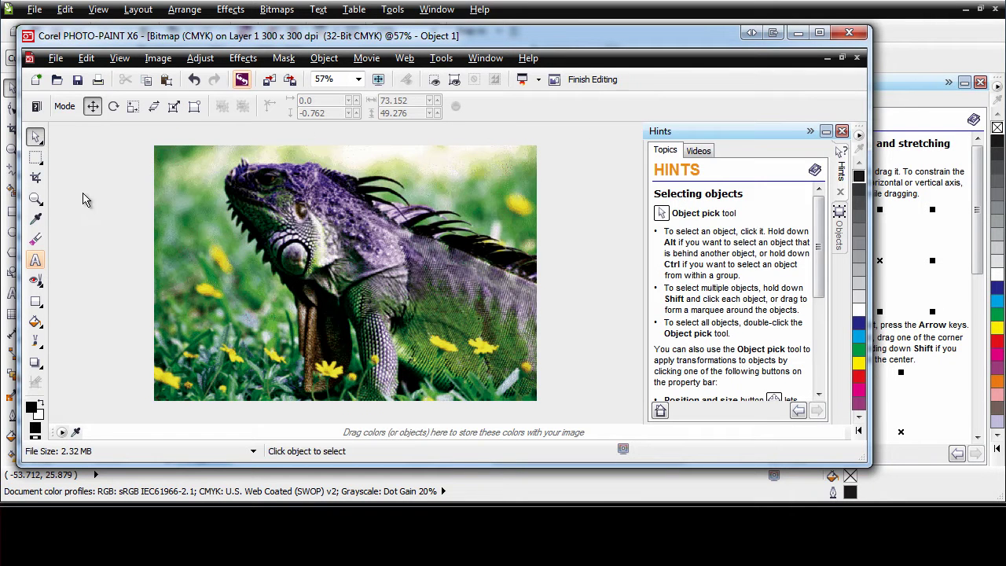
left_click(78, 86)
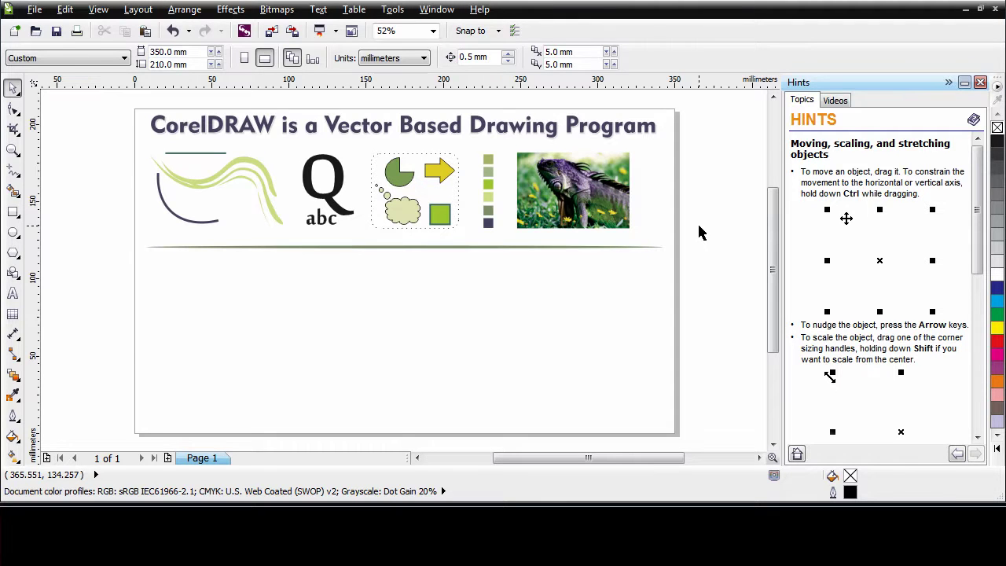
Scale down the B7 Pisces banner group by its corner handle, then deselect it
left_click(716, 293)
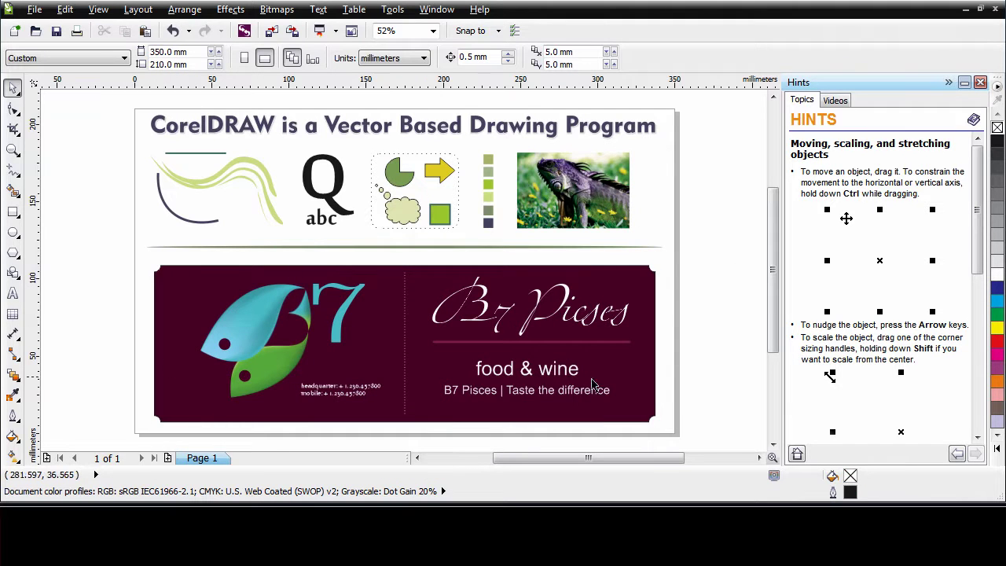
left_click(650, 419)
left_click_drag(660, 428, 687, 427)
left_click(709, 390)
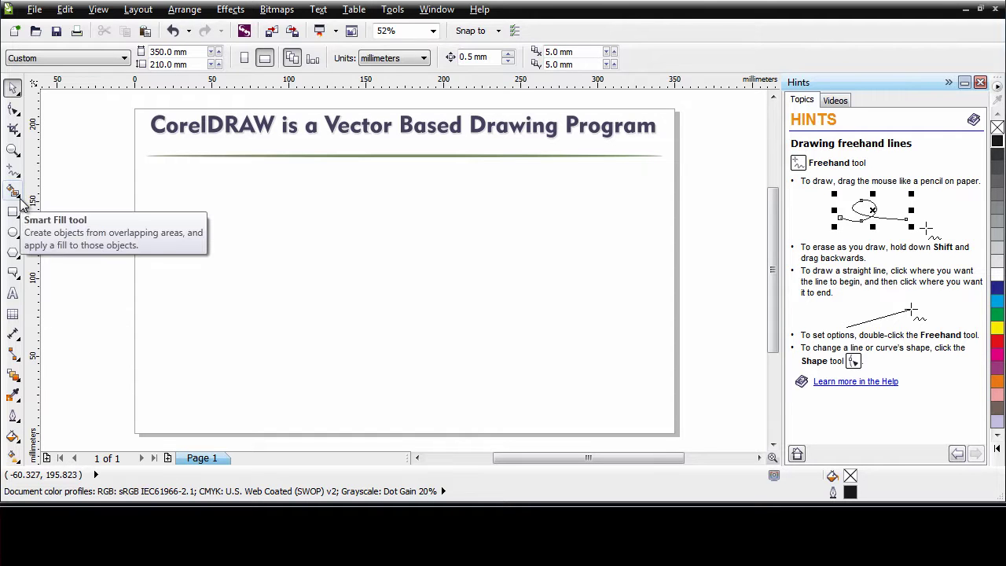
Choose the Artistic Media tool from the toolbox's Curve flyout
left_click(20, 197)
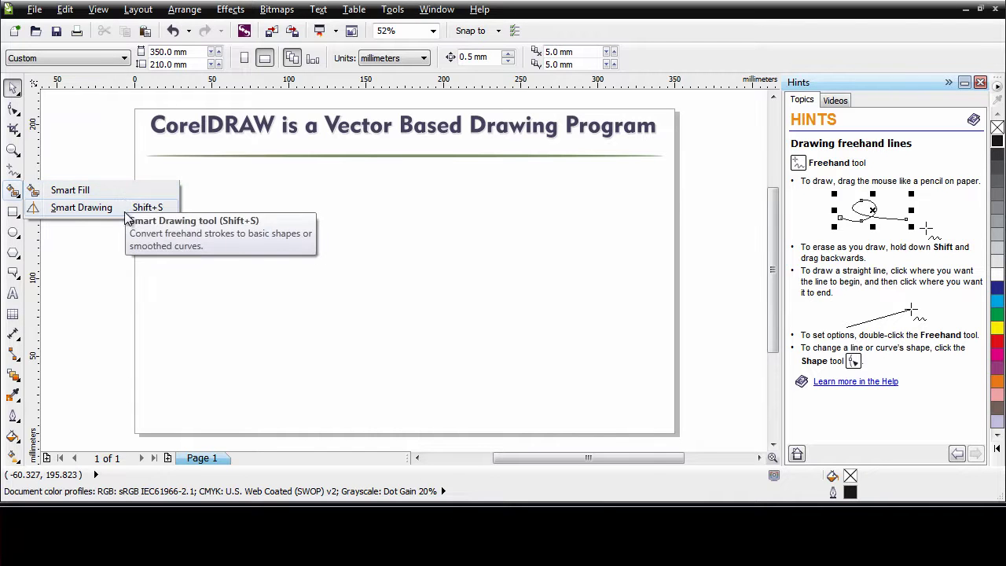
left_click(20, 176)
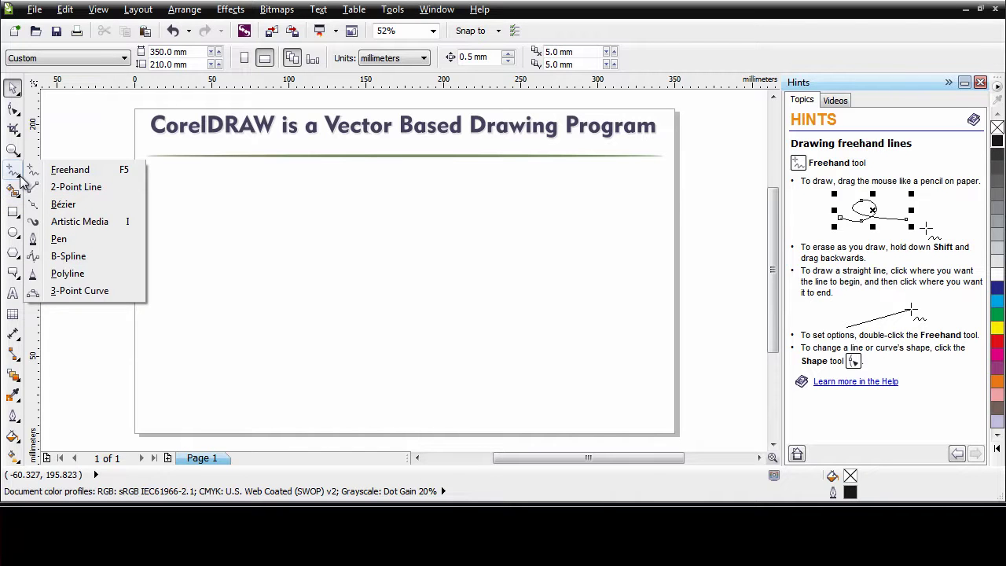
left_click(59, 224)
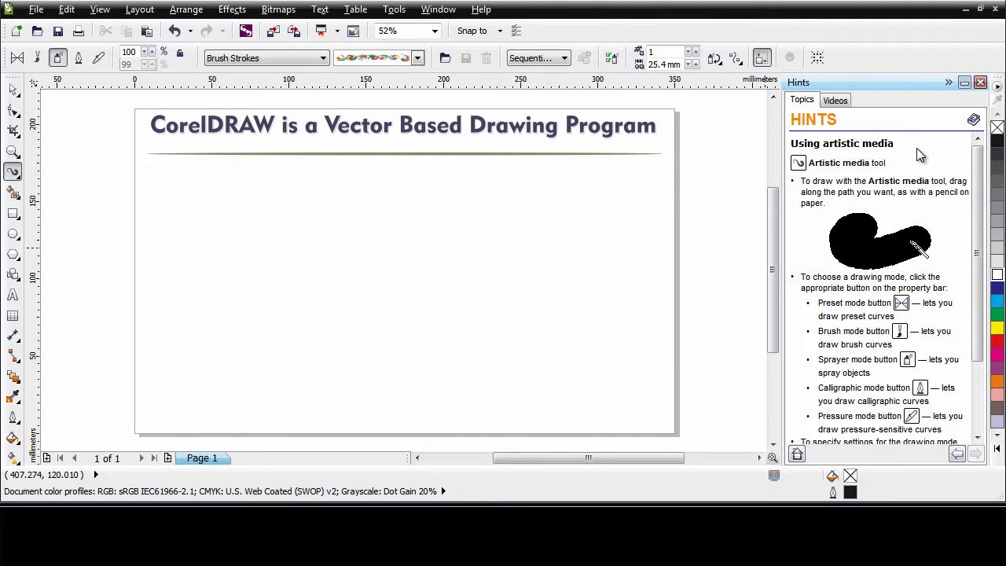
left_click(15, 130)
left_click(12, 110)
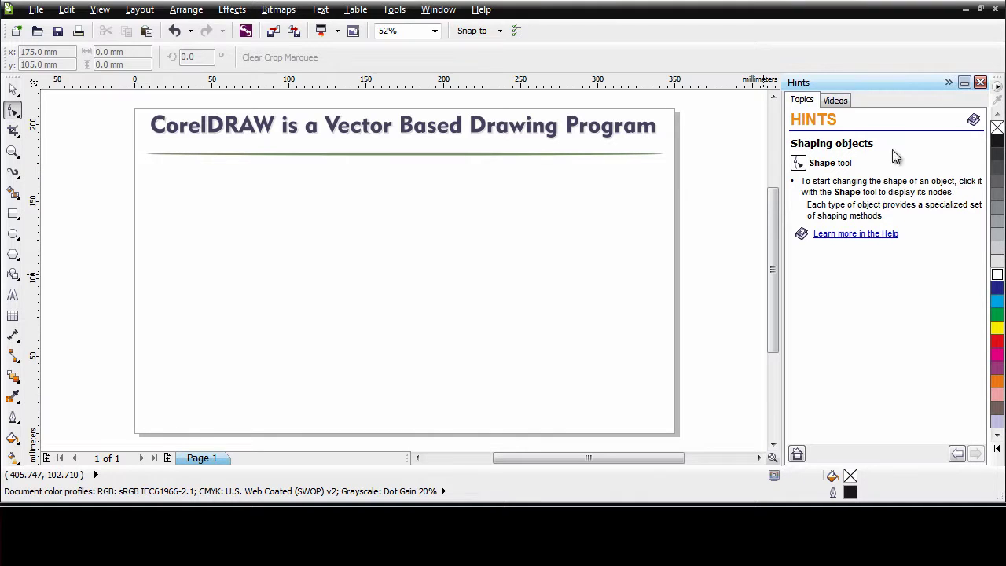
left_click(838, 104)
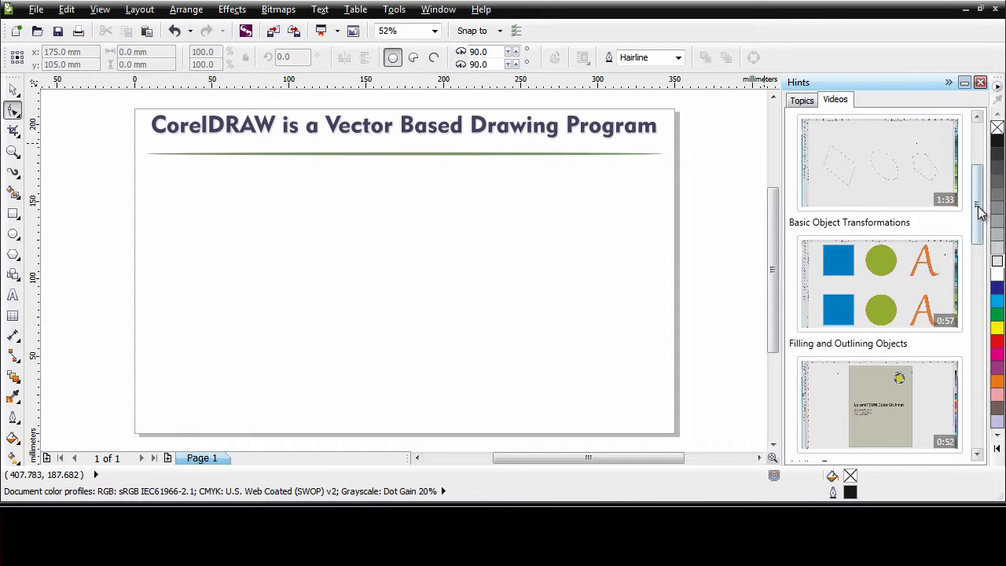
mouse_move(980, 213)
left_mouse_down()
mouse_move(986, 401)
mouse_move(985, 212)
mouse_move(978, 231)
left_mouse_up()
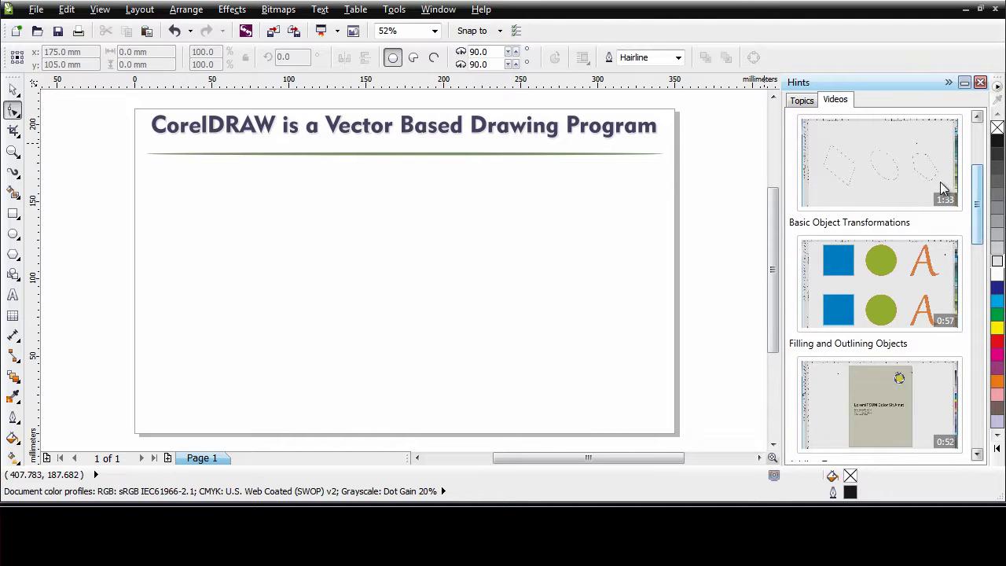
left_click(896, 273)
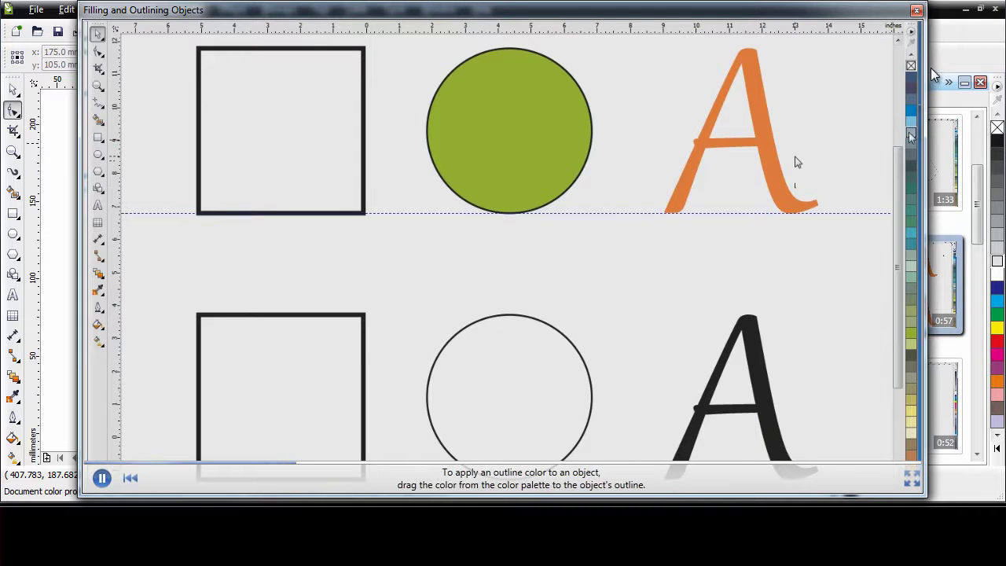
left_click(916, 10)
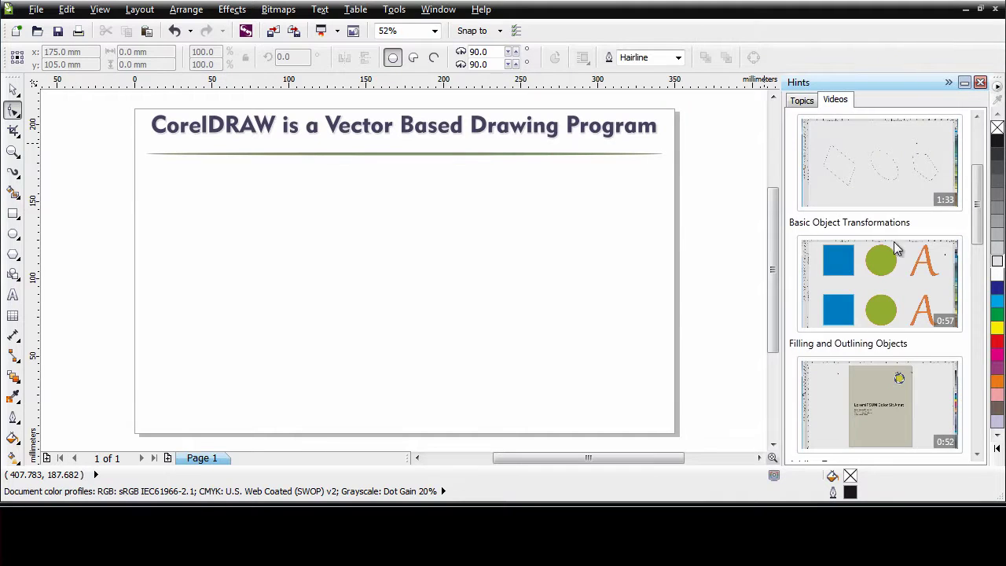
Show the Hints topics and reselect the Artistic Media tool
left_click(802, 102)
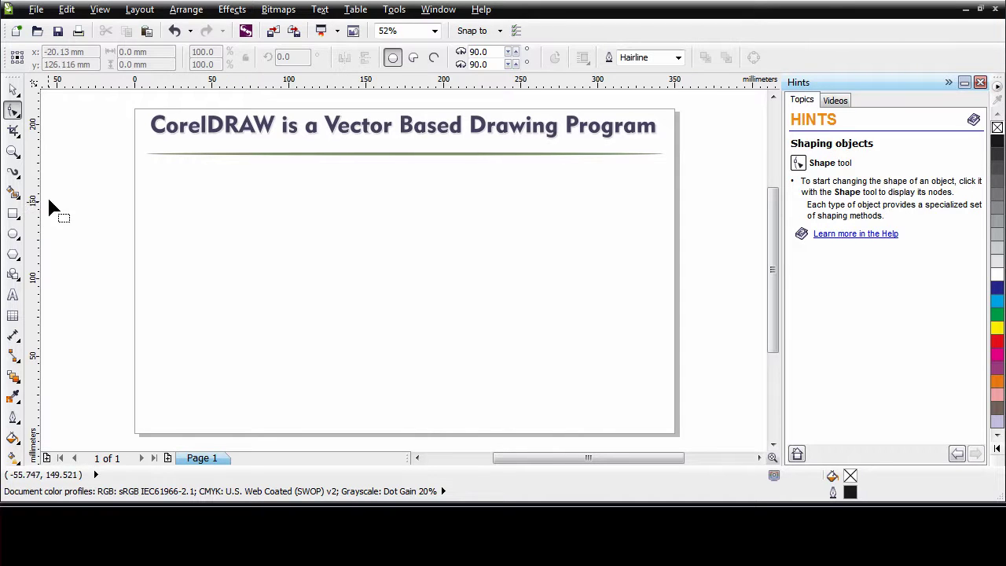
left_click(15, 176)
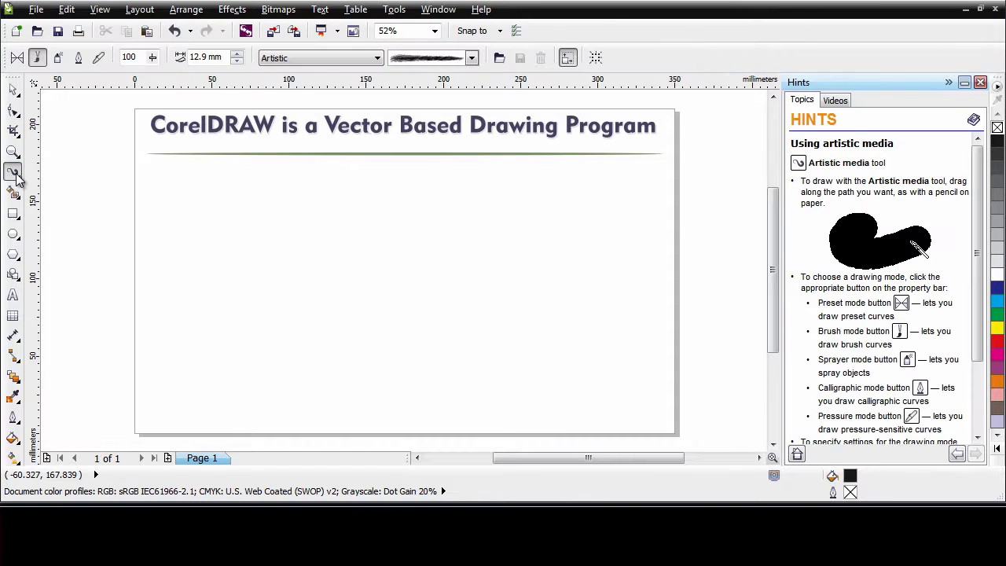
left_click(79, 63)
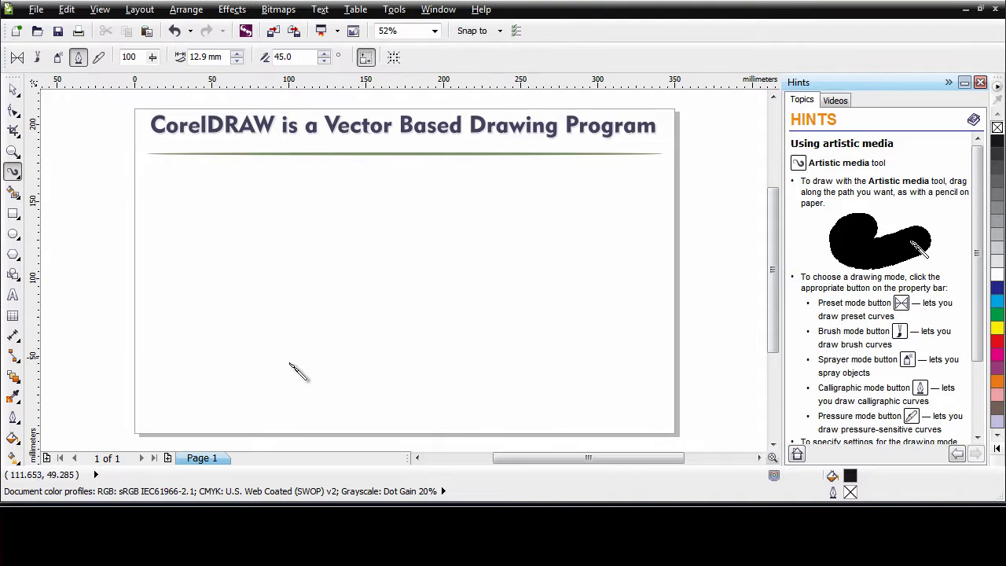
mouse_move(267, 335)
left_mouse_down()
mouse_move(201, 354)
mouse_move(223, 377)
mouse_move(272, 354)
mouse_move(433, 179)
mouse_move(375, 298)
mouse_move(374, 361)
mouse_move(421, 381)
mouse_move(439, 322)
mouse_move(391, 243)
mouse_move(318, 260)
left_mouse_up()
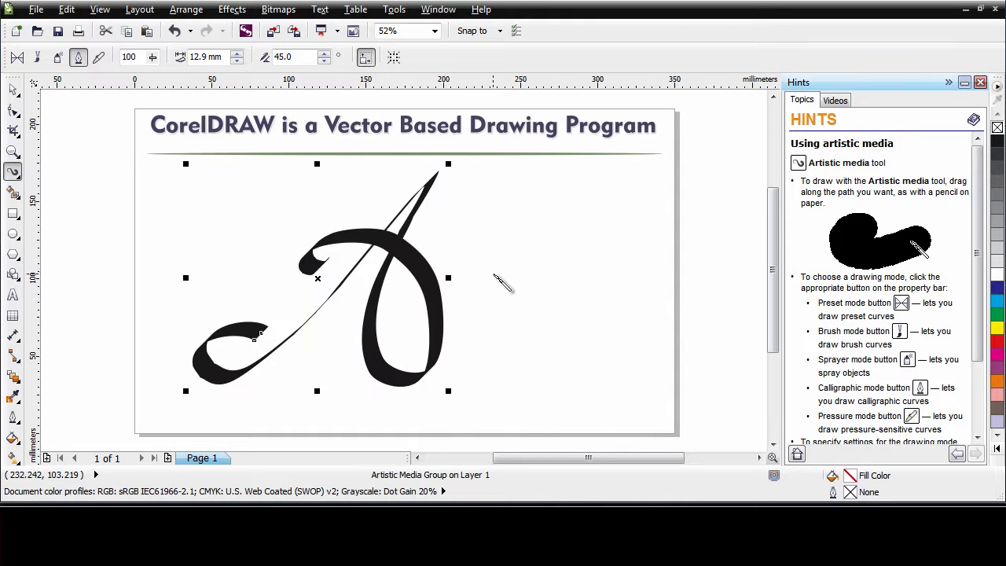
key("Delete")
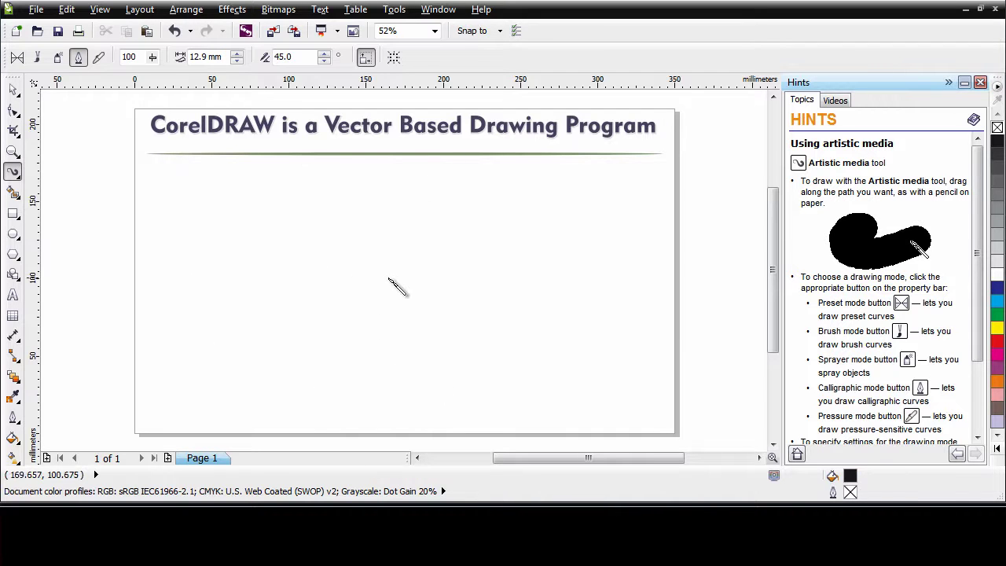
Switch to Sprayer mode with the Food category's breakfast pattern and spray a path
left_click(59, 58)
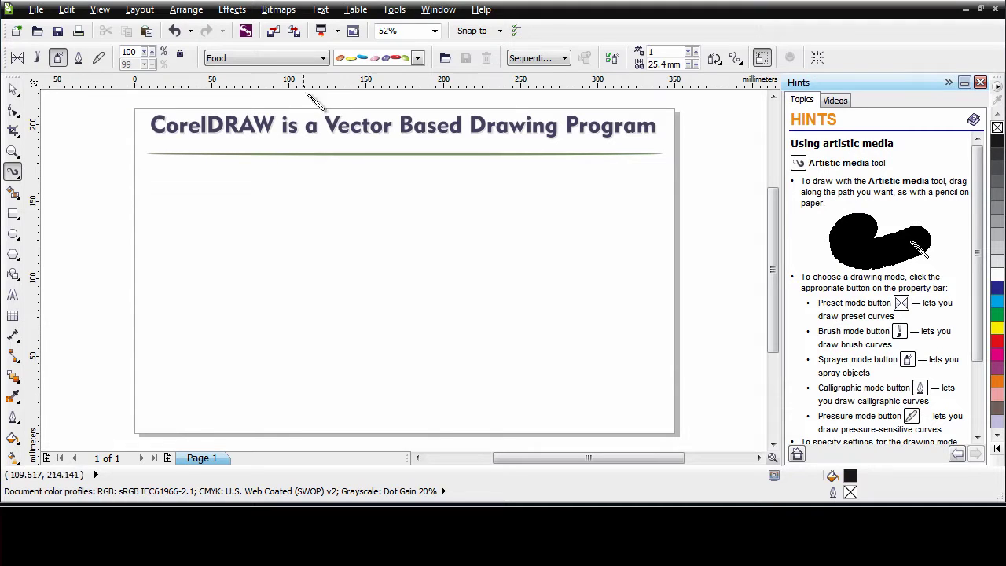
left_click(323, 58)
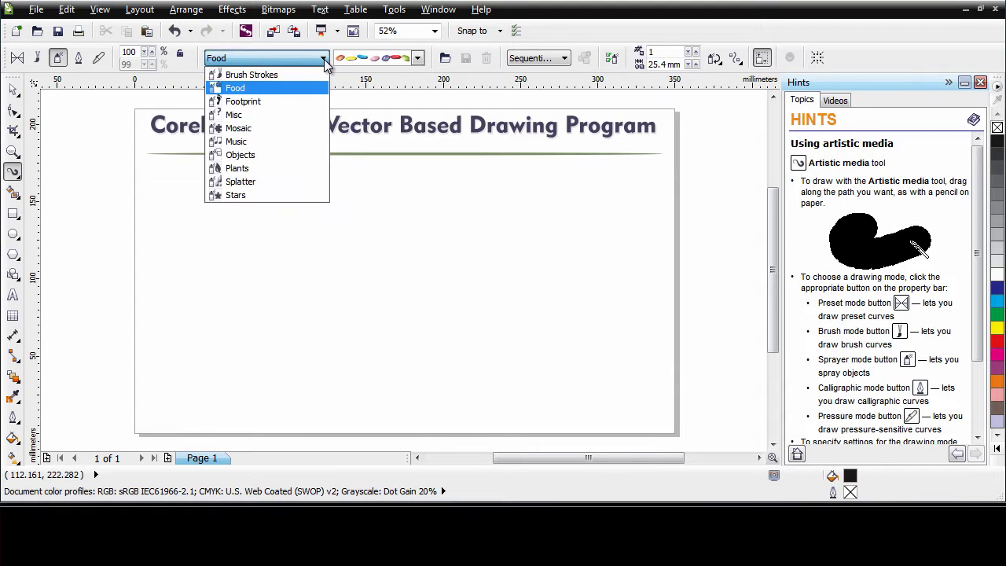
left_click(324, 59)
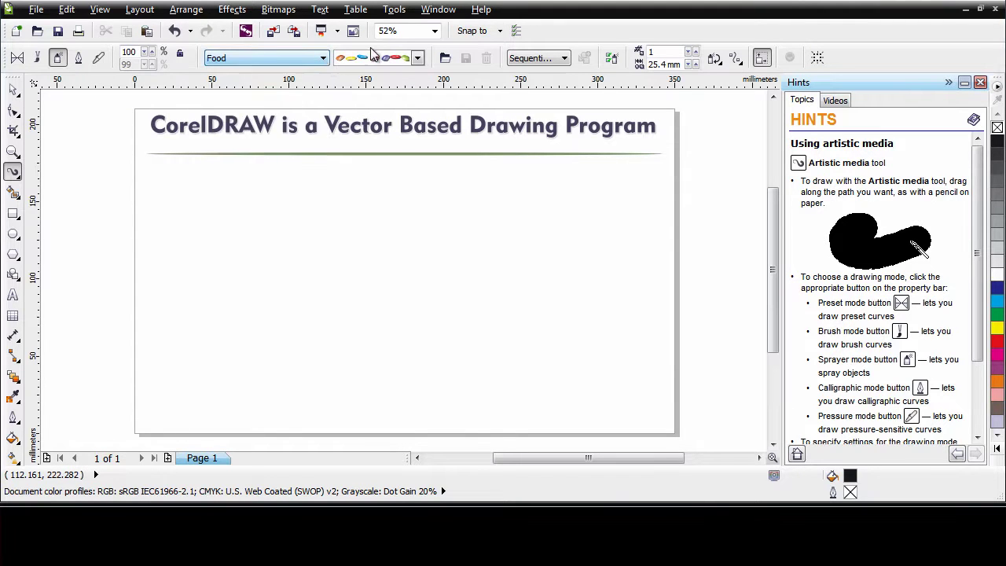
left_click(419, 60)
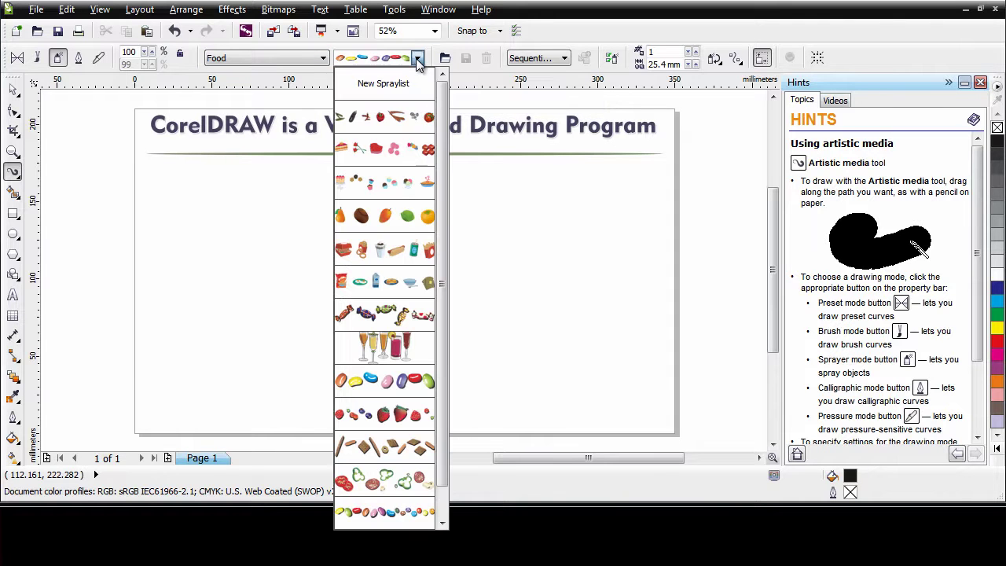
left_click(376, 283)
left_click_drag(181, 208, 390, 214)
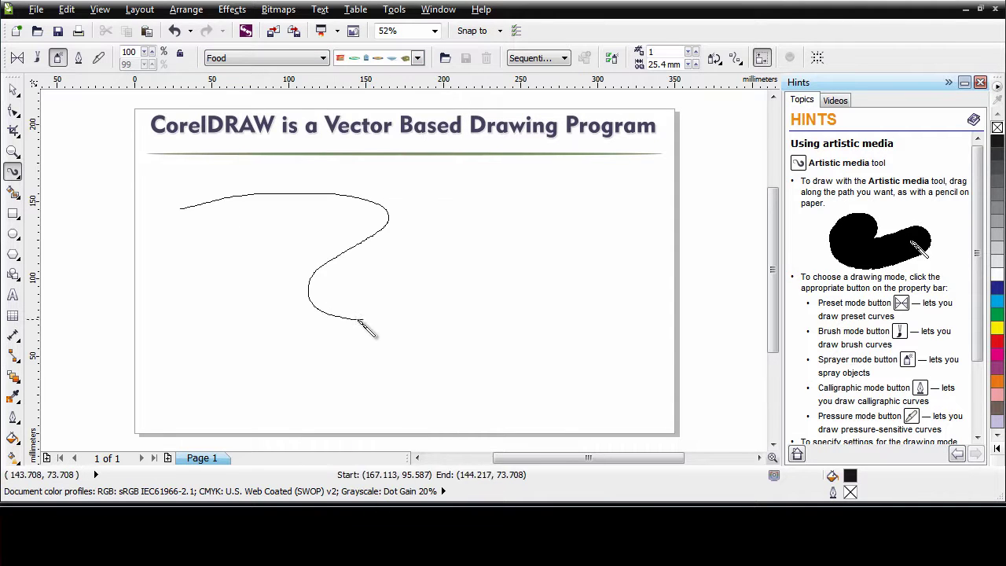
mouse_move(423, 329)
left_mouse_down()
mouse_move(551, 346)
mouse_move(572, 364)
left_mouse_up()
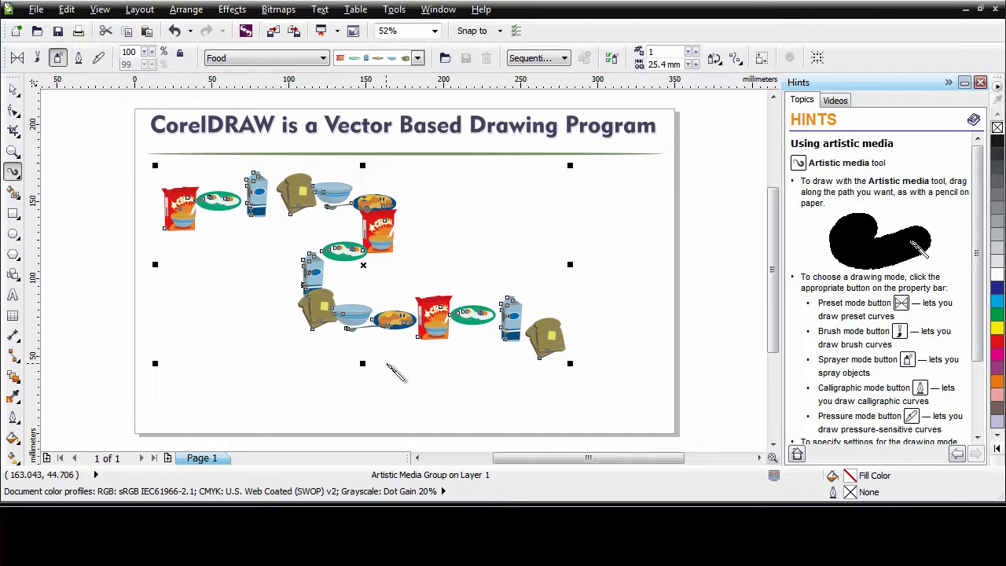
Change the spray to the jelly bean spraylist, then delete the sprayed objects
left_click(418, 59)
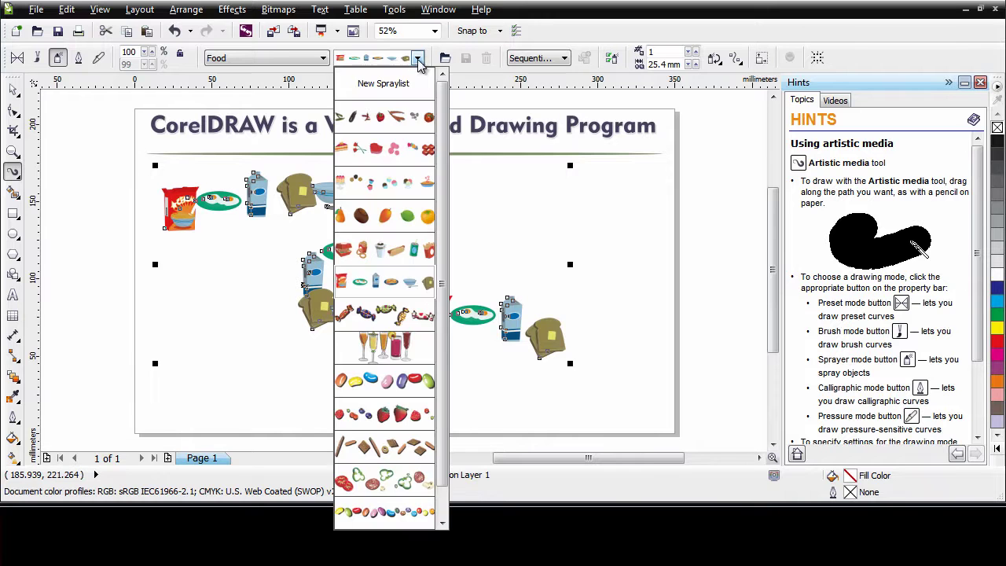
left_click(375, 385)
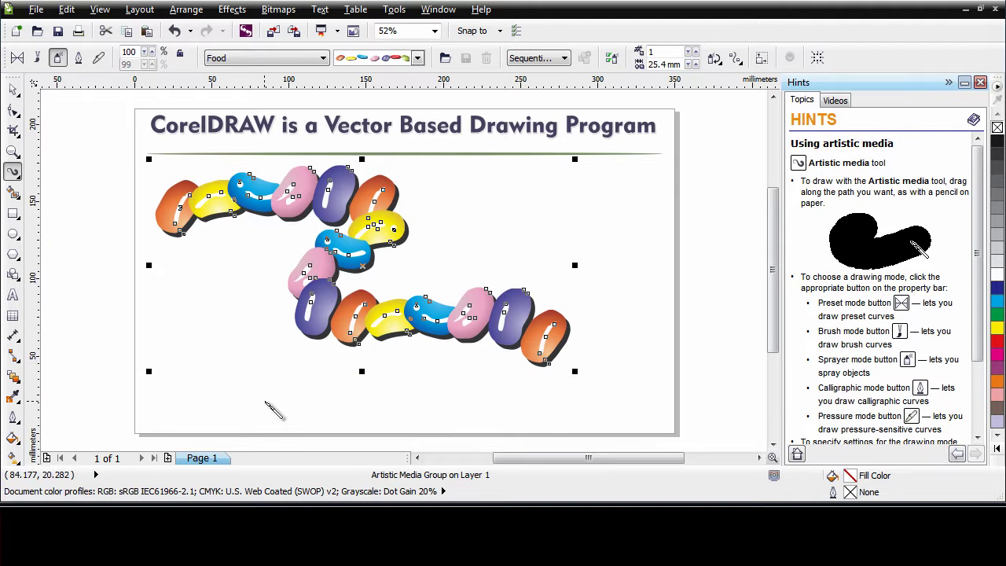
key("Delete")
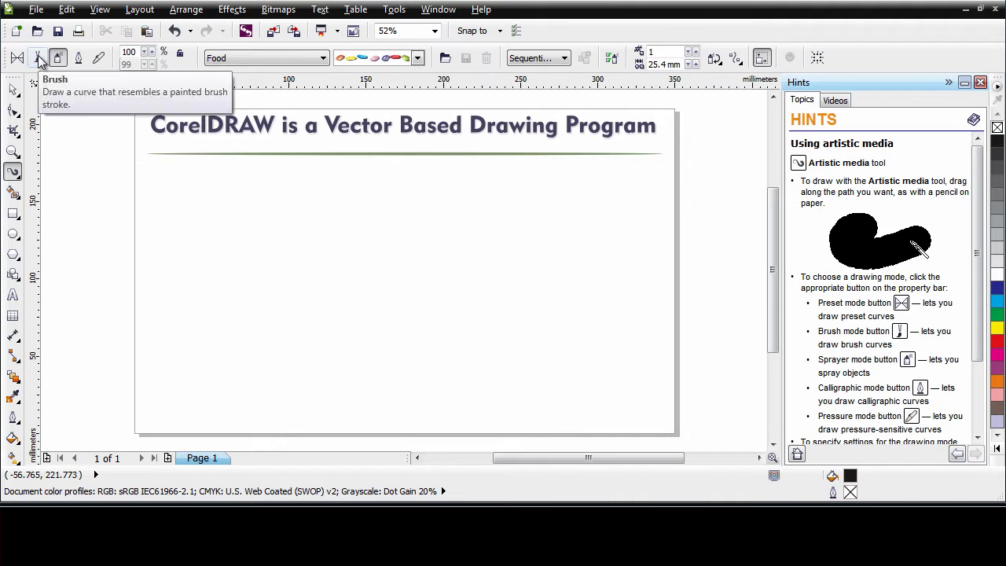
Paint a stroke in Brush mode using a rough bristly stroke from the Artistic category
left_click(38, 62)
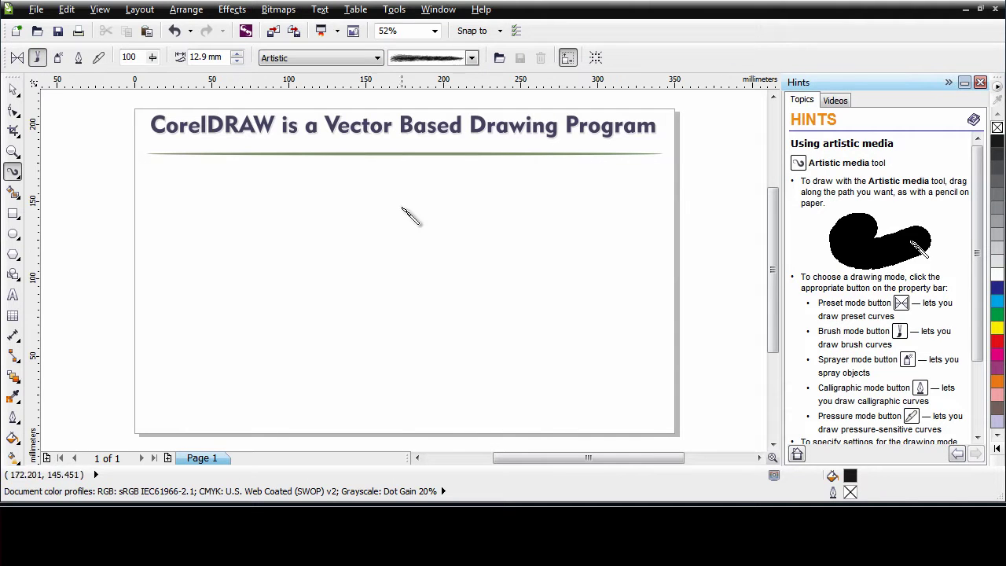
left_click(285, 60)
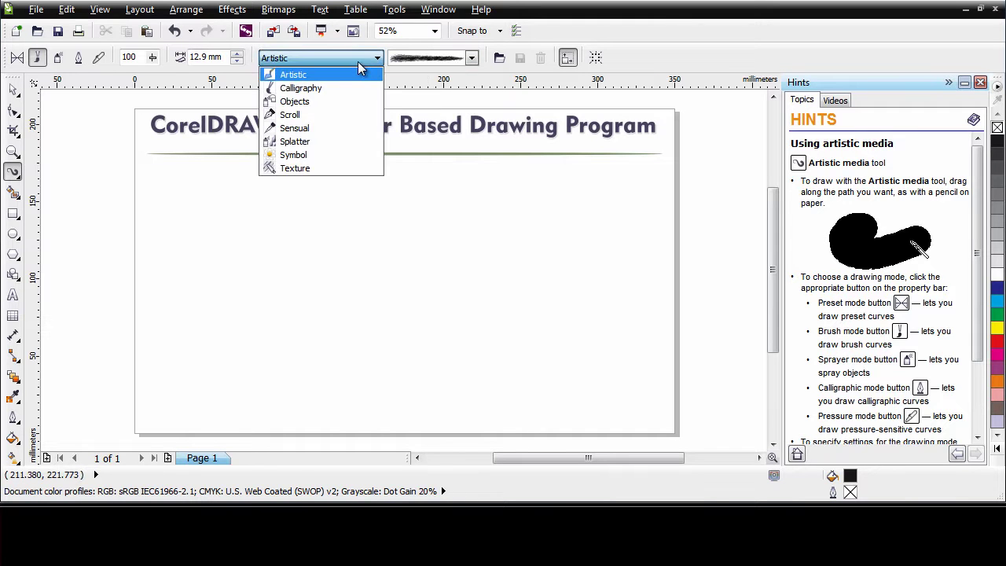
left_click(360, 67)
left_click(472, 58)
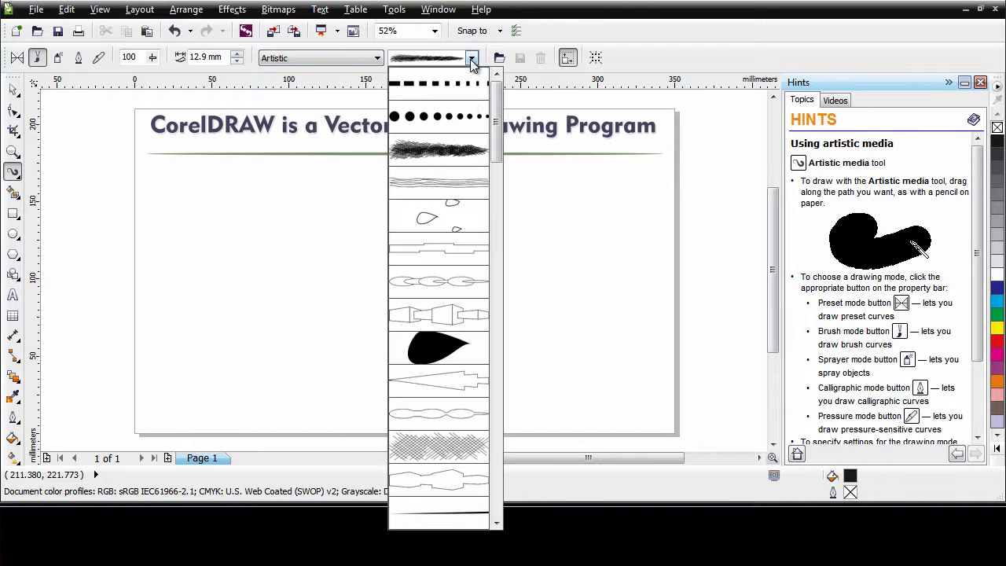
left_click(456, 155)
mouse_move(165, 386)
left_mouse_down()
mouse_move(223, 307)
mouse_move(317, 223)
mouse_move(380, 257)
mouse_move(626, 187)
mouse_move(605, 220)
mouse_move(506, 252)
mouse_move(453, 289)
mouse_move(378, 287)
mouse_move(330, 262)
mouse_move(287, 271)
mouse_move(255, 347)
mouse_move(214, 406)
mouse_move(182, 421)
left_mouse_up()
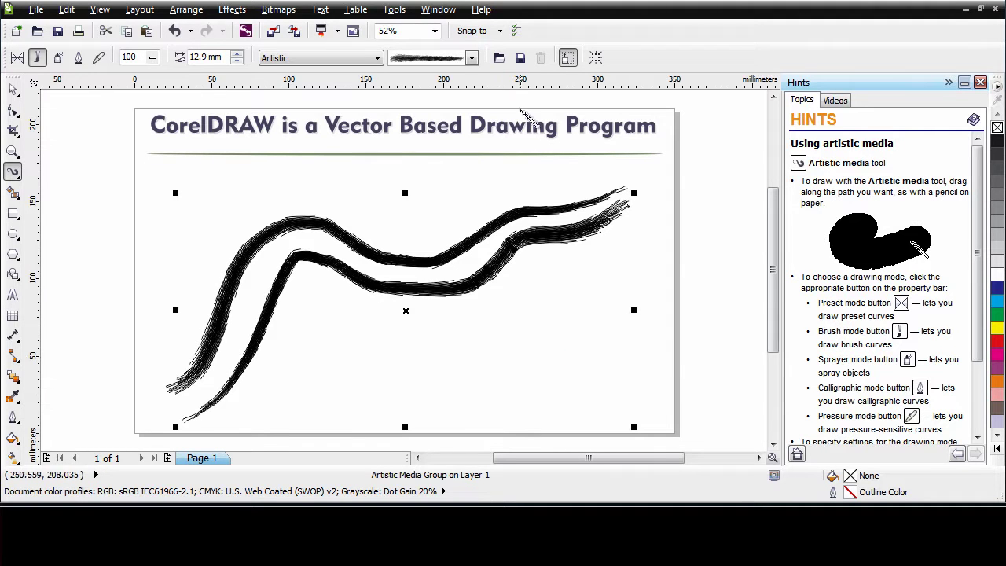
Restyle the stroke as thin droplets with a 50% grey fill and no outline
left_click(472, 58)
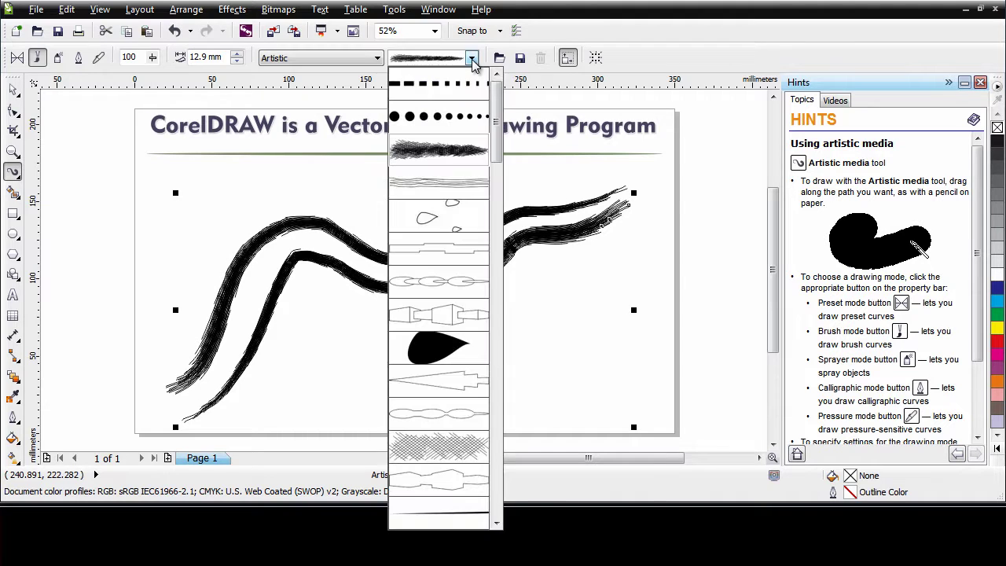
left_click(450, 224)
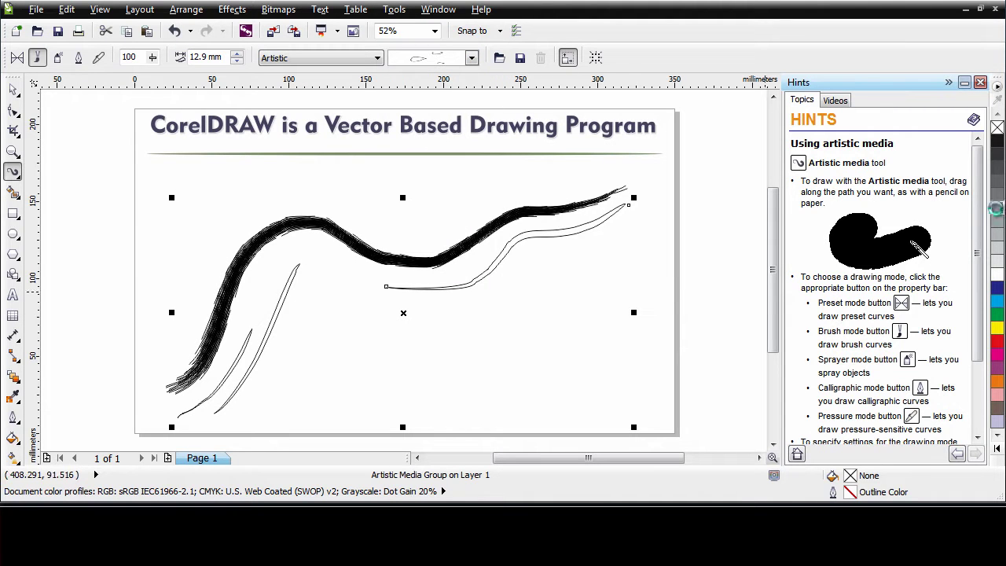
left_click(997, 207)
right_click(997, 128)
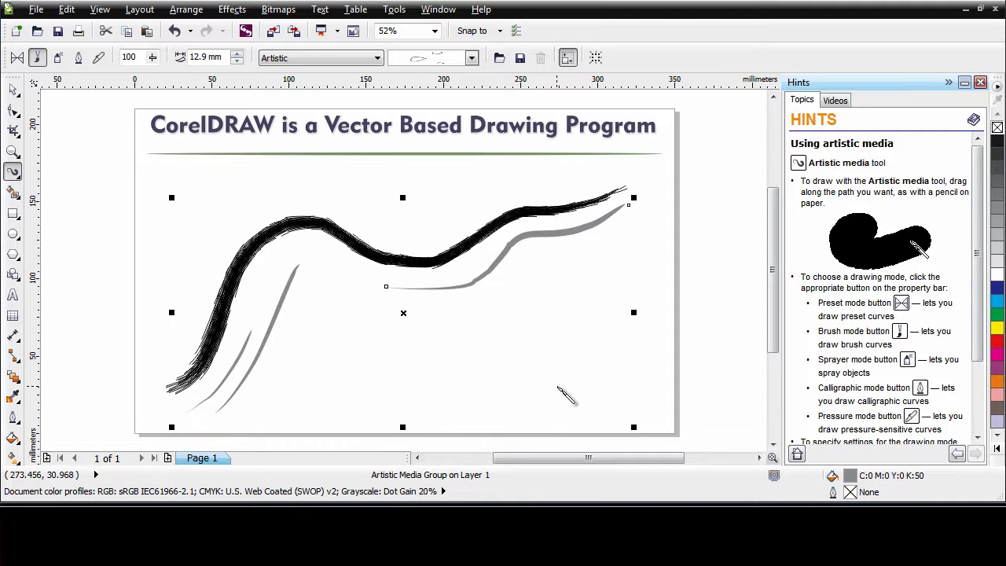
Delete the grey droplet stroke and the black brush stroke
key("Delete")
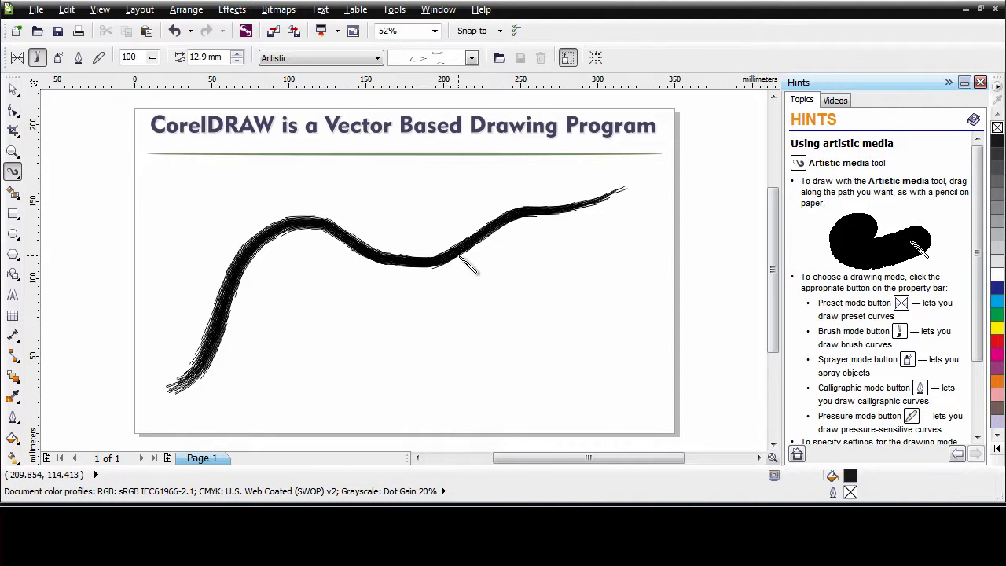
left_click(467, 249)
key("Delete")
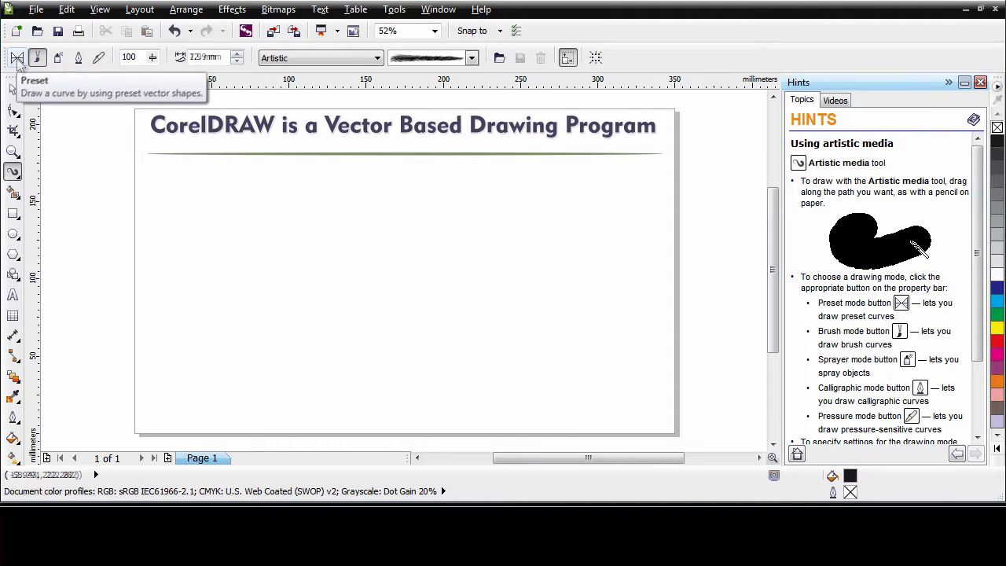
Draw the thick tree trunk and four curving branches with the first Artistic Media preset stroke
left_click(16, 58)
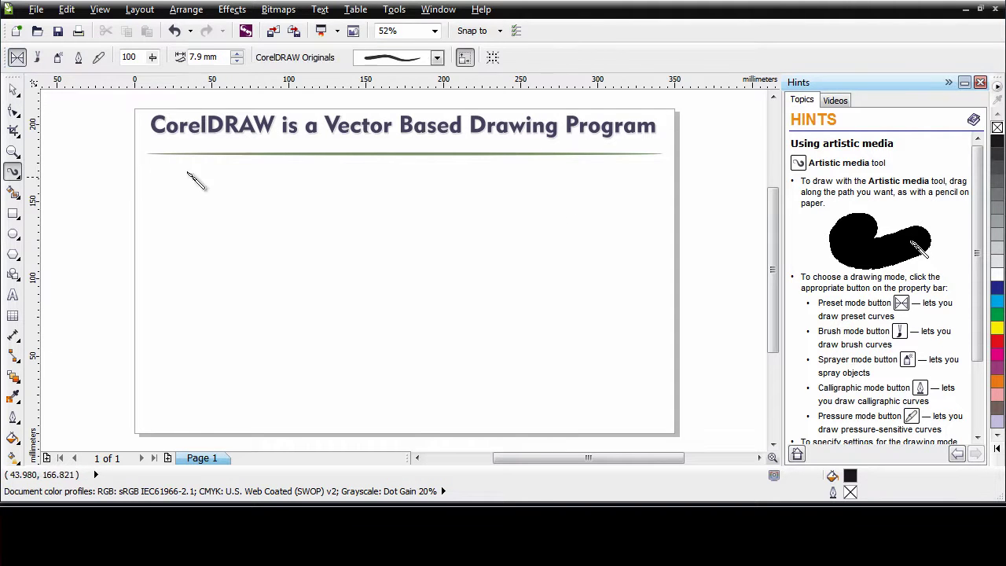
left_click(437, 59)
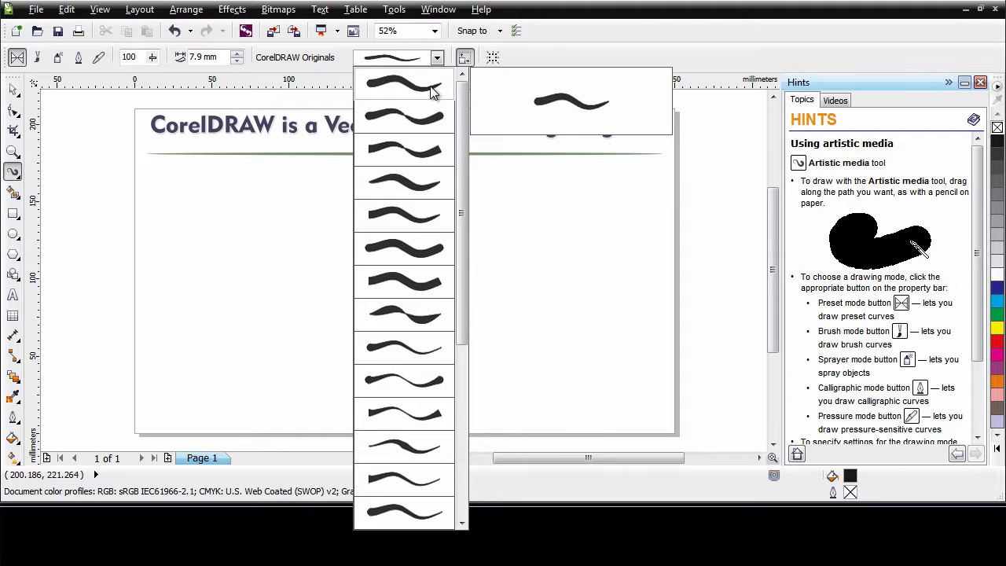
left_click(397, 82)
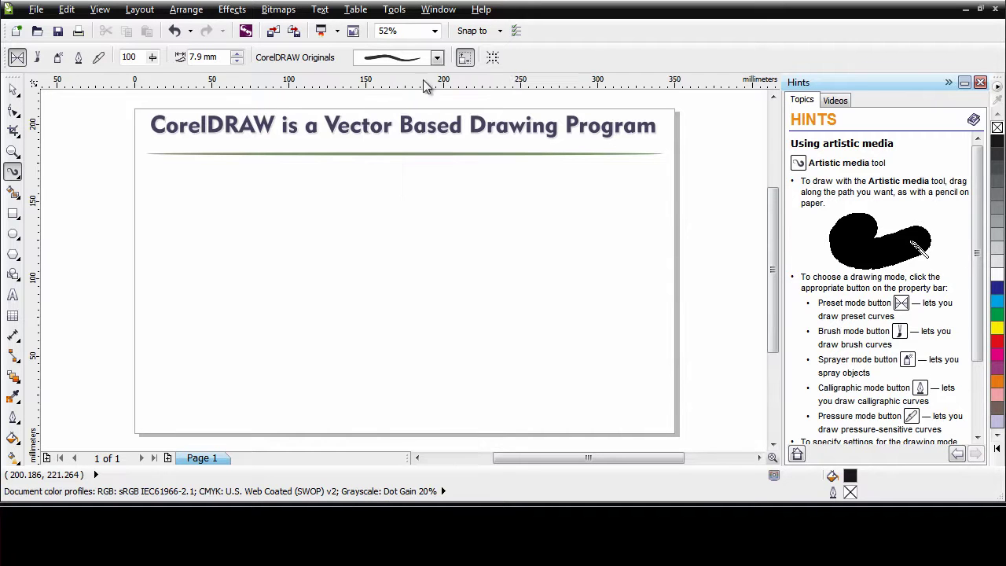
mouse_move(380, 424)
left_mouse_down()
mouse_move(359, 329)
mouse_move(381, 242)
mouse_move(409, 200)
mouse_move(499, 197)
mouse_move(544, 181)
left_mouse_up()
mouse_move(377, 287)
left_mouse_down()
mouse_move(507, 260)
mouse_move(563, 231)
left_mouse_up()
left_click_drag(361, 385, 585, 326)
mouse_move(373, 324)
left_mouse_down()
mouse_move(360, 275)
mouse_move(222, 220)
left_mouse_up()
left_click_drag(356, 390, 194, 346)
Reduce the stroke width to 2.9 mm and draw five thinner twigs off the branches
left_click(267, 332)
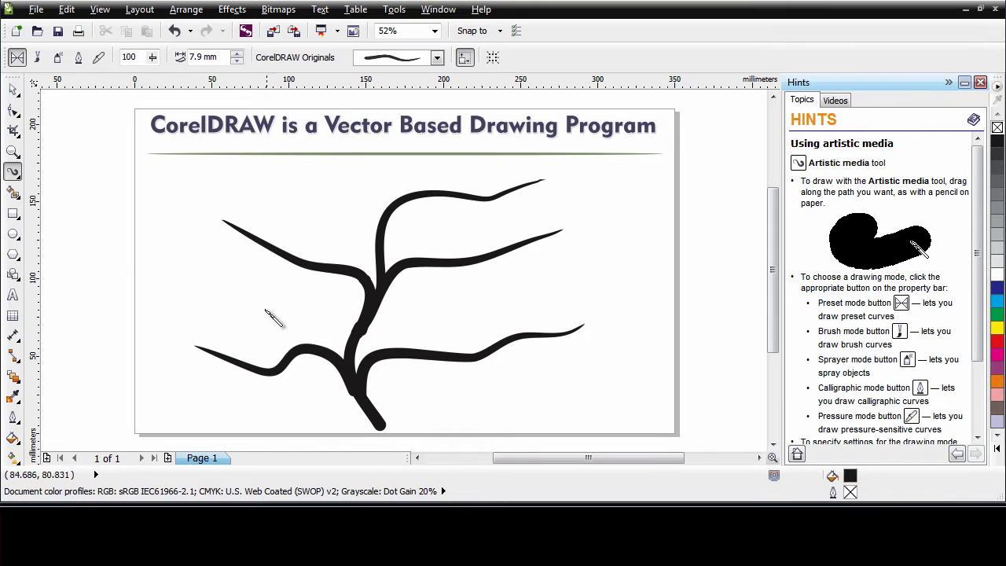
left_click(236, 61)
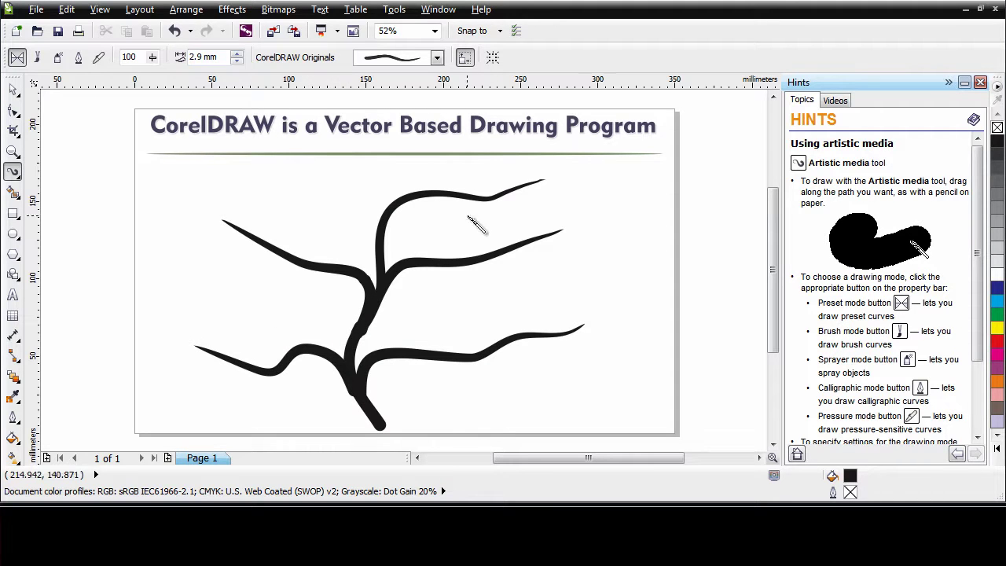
left_click_drag(481, 204, 556, 202)
mouse_move(466, 260)
left_mouse_down()
mouse_move(490, 229)
mouse_move(583, 264)
left_mouse_up()
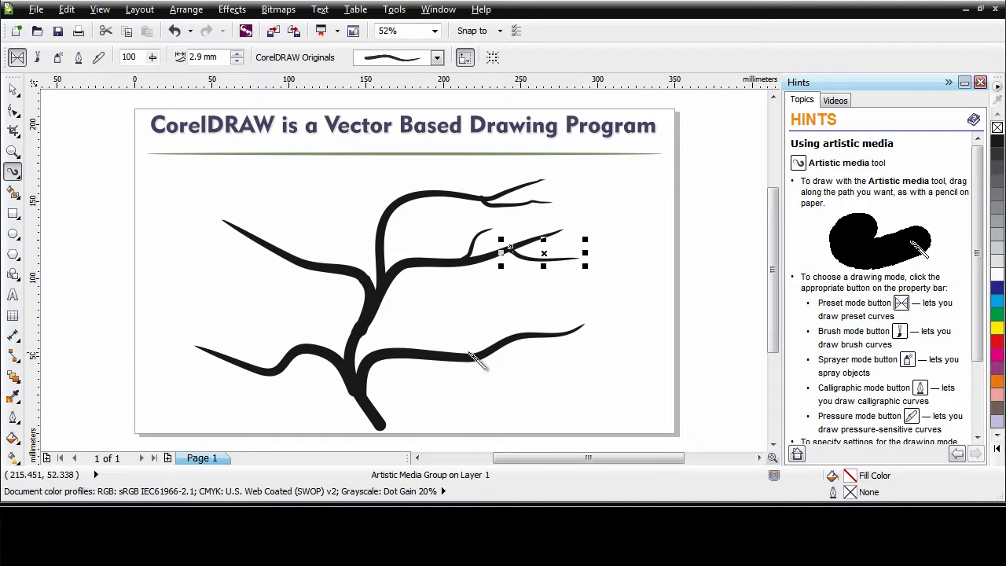
mouse_move(461, 355)
left_mouse_down()
mouse_move(507, 314)
mouse_move(550, 308)
left_mouse_up()
mouse_move(312, 352)
left_mouse_down()
mouse_move(276, 320)
mouse_move(215, 302)
left_mouse_up()
mouse_move(303, 257)
left_mouse_down()
mouse_move(288, 196)
mouse_move(277, 191)
left_mouse_up()
left_click(576, 382)
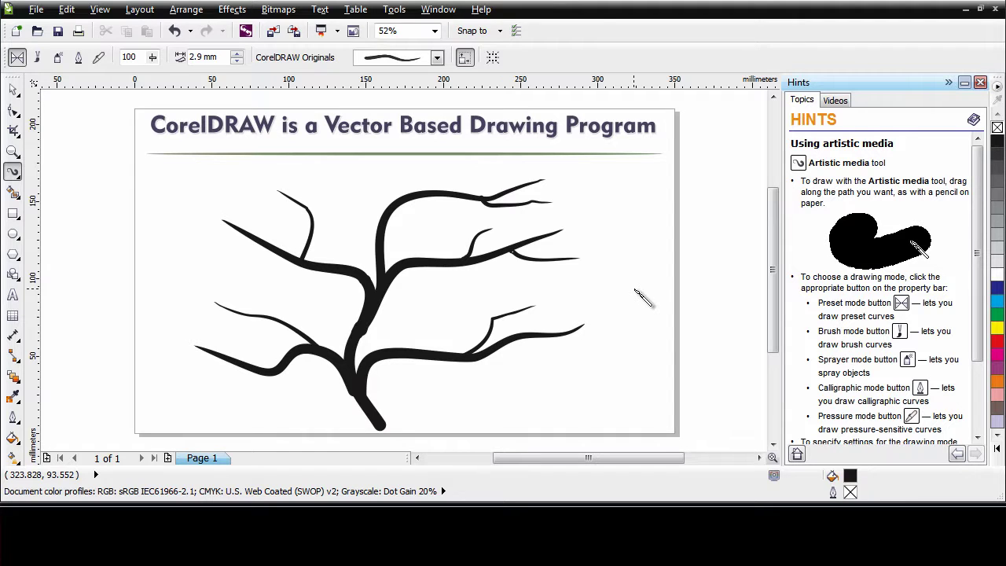
Marquee-select every stroke of the tree and delete them
key("space")
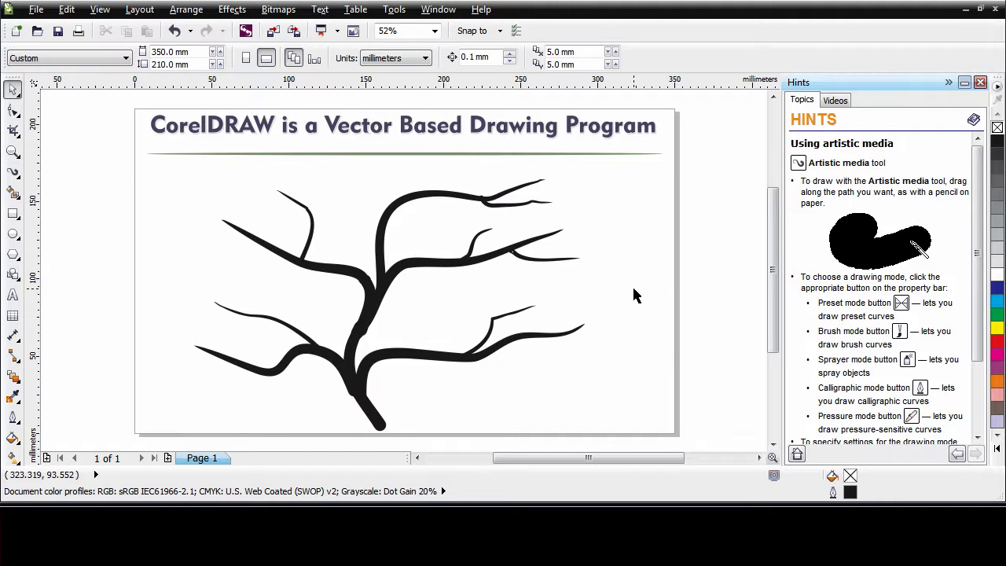
left_click_drag(683, 141, 175, 438)
left_click_drag(646, 157, 152, 442)
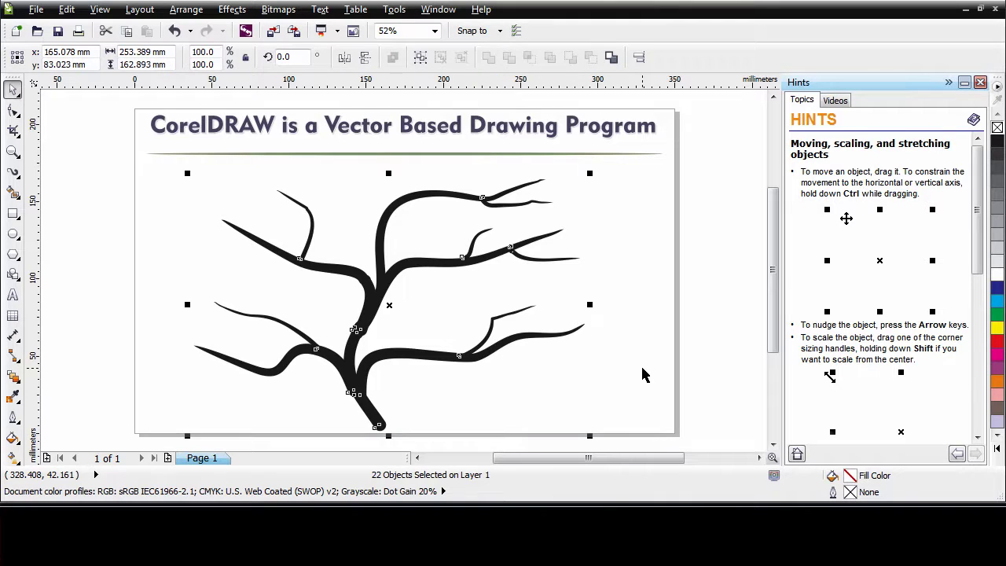
key("Delete")
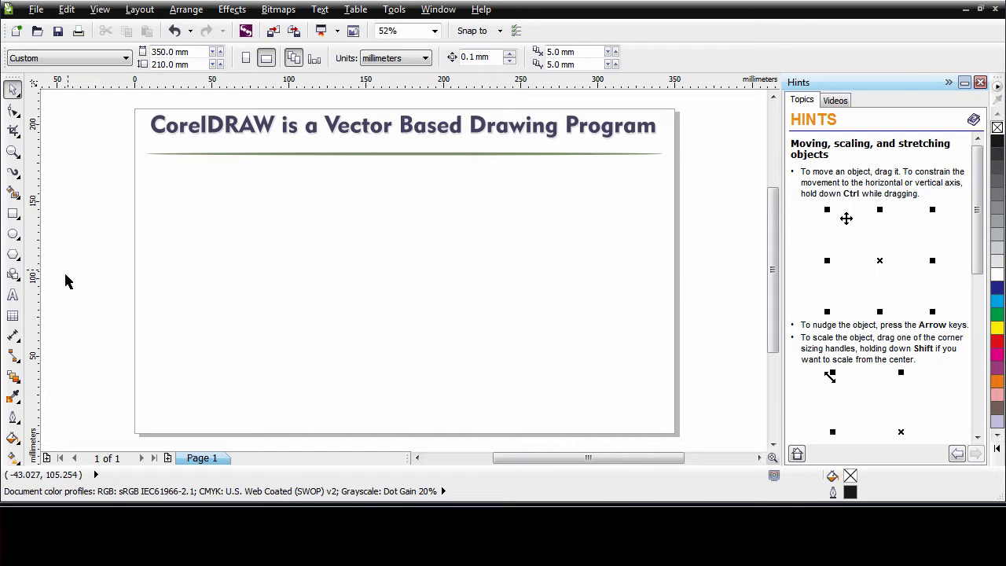
Tear off the Ellipse and Polygon tool groups and stack them as vertical floating toolbars
left_click(19, 242)
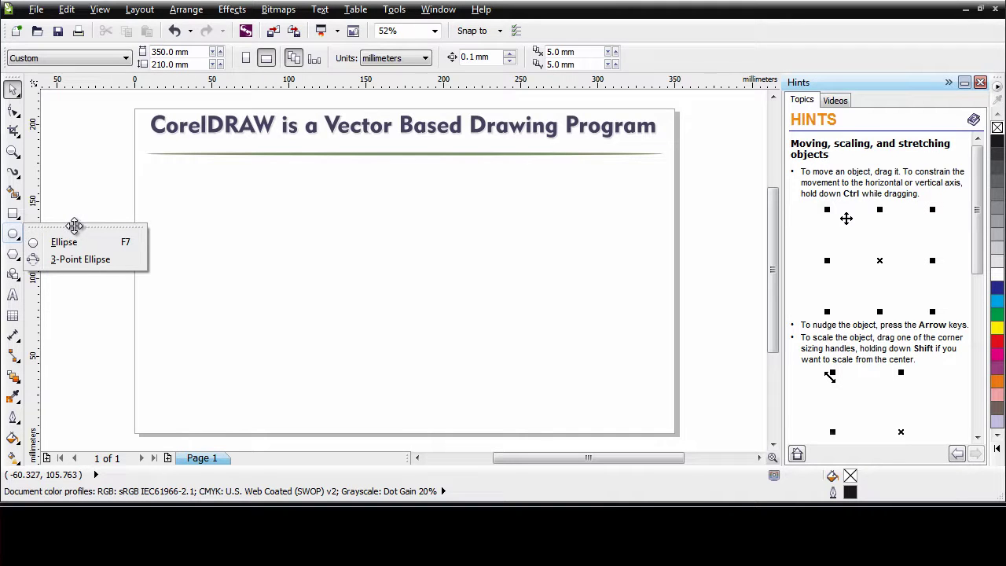
left_click_drag(69, 228, 82, 104)
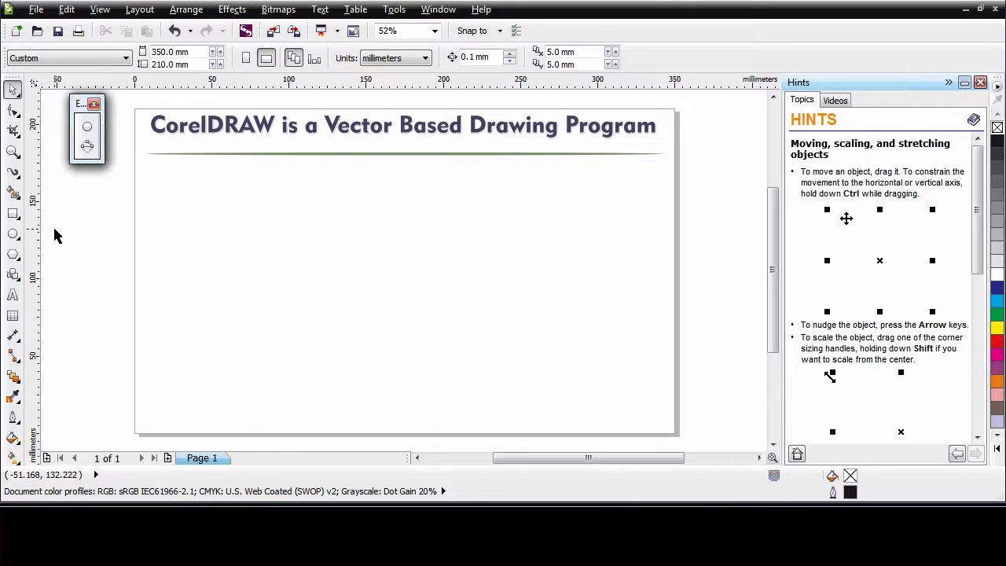
left_click(17, 260)
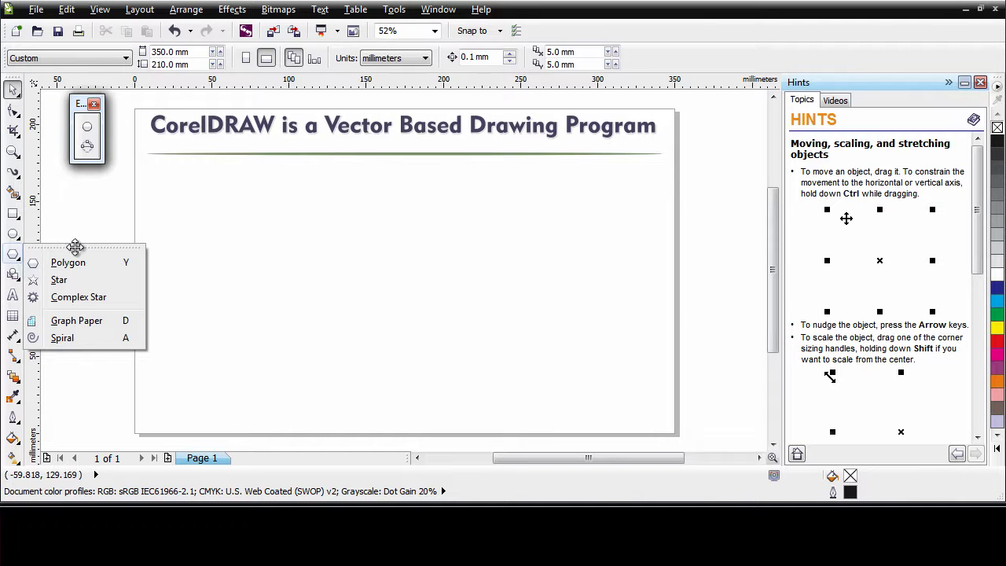
left_click_drag(71, 247, 139, 250)
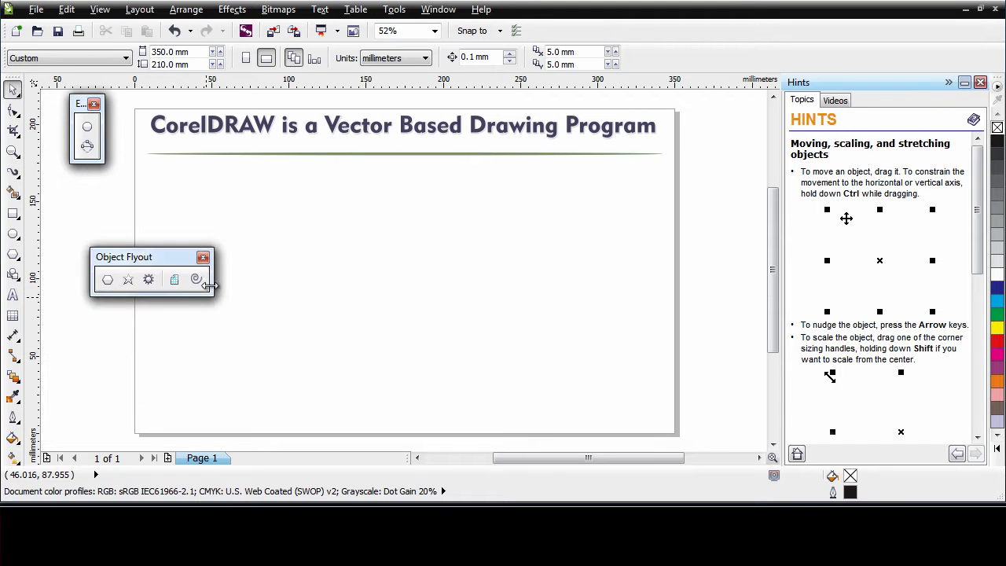
left_click_drag(212, 286, 107, 314)
left_click_drag(99, 261, 79, 192)
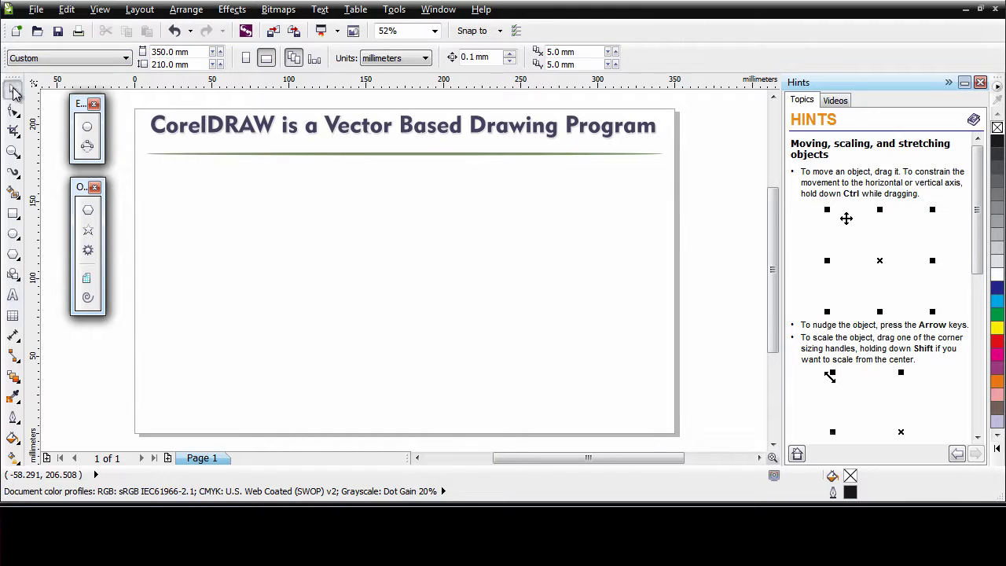
left_click_drag(13, 79, 433, 240)
left_click_drag(579, 225, 637, 111)
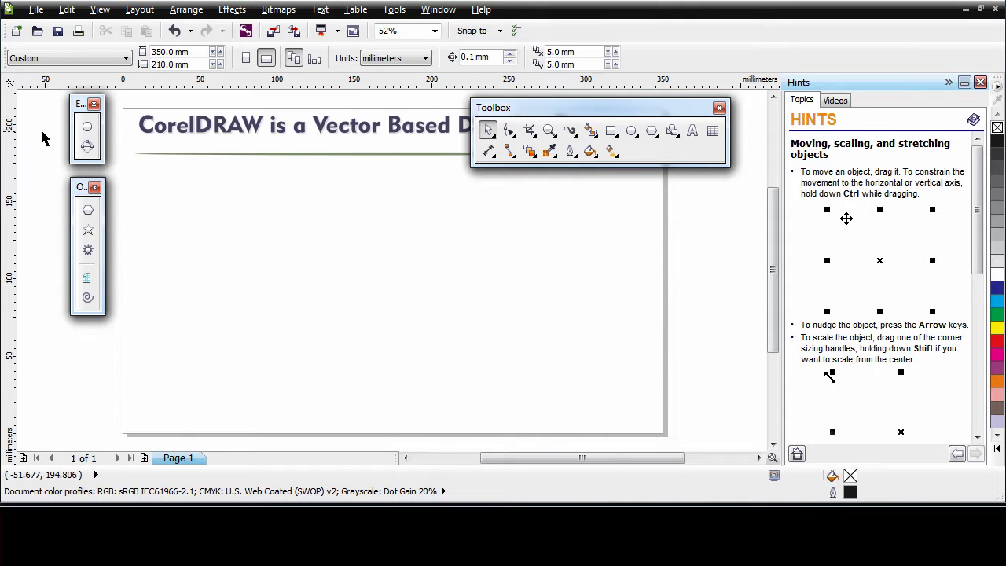
double_click(639, 115)
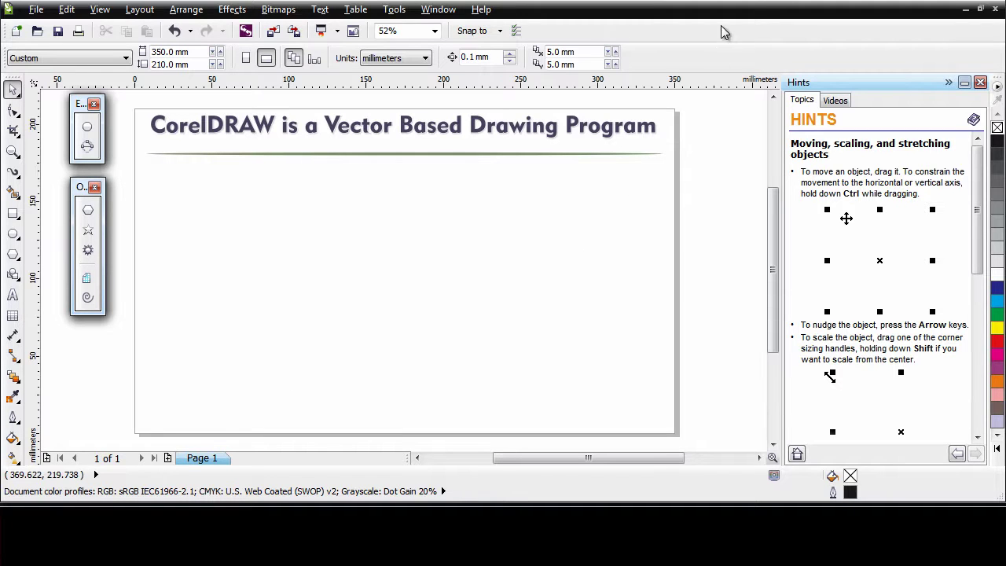
right_click(682, 62)
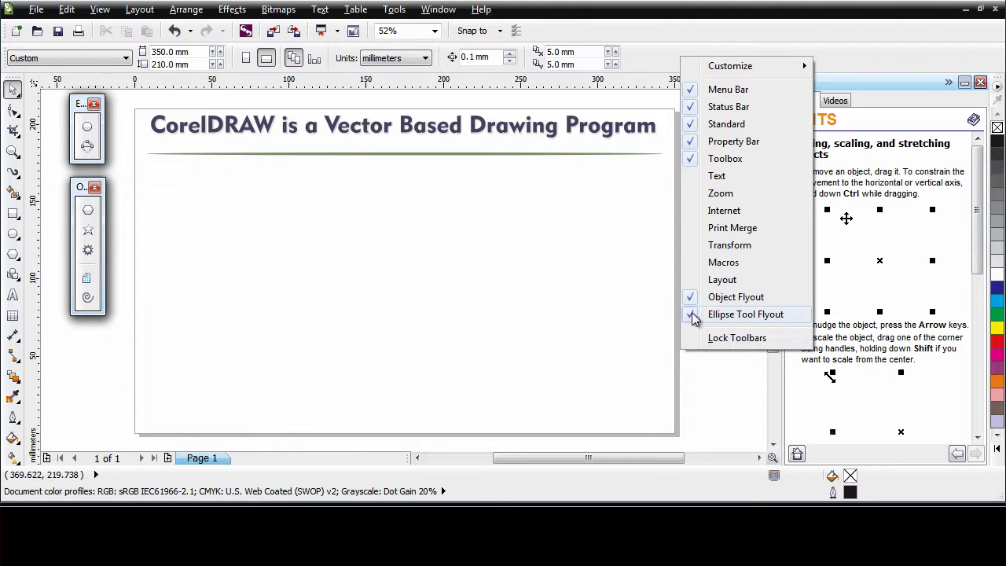
left_click(736, 338)
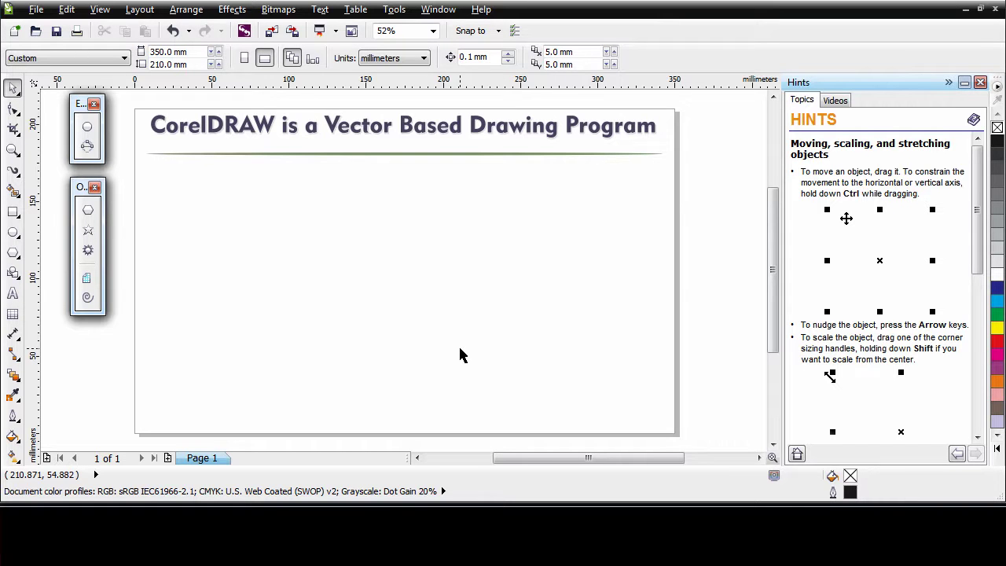
right_click(653, 57)
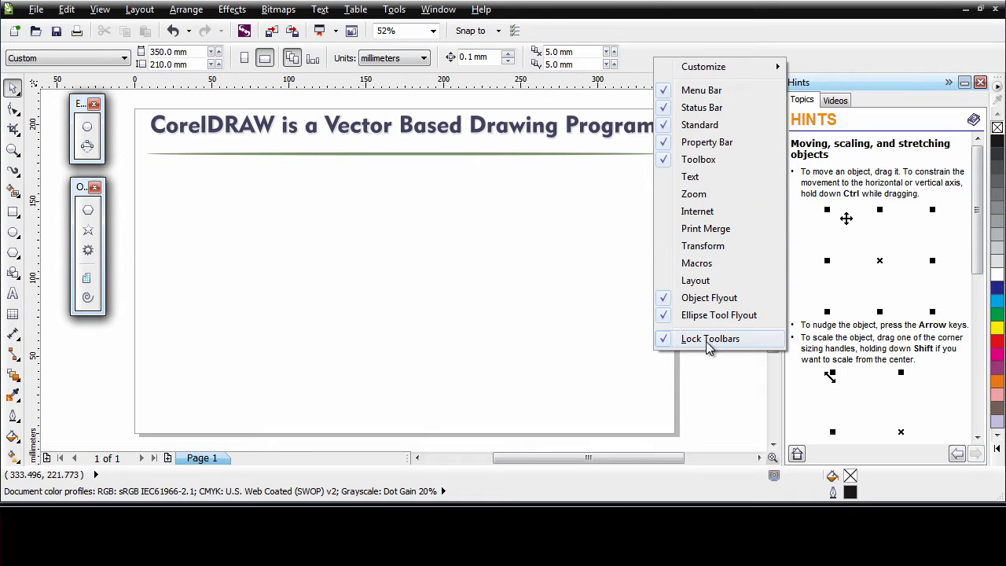
left_click(706, 341)
left_click(706, 341)
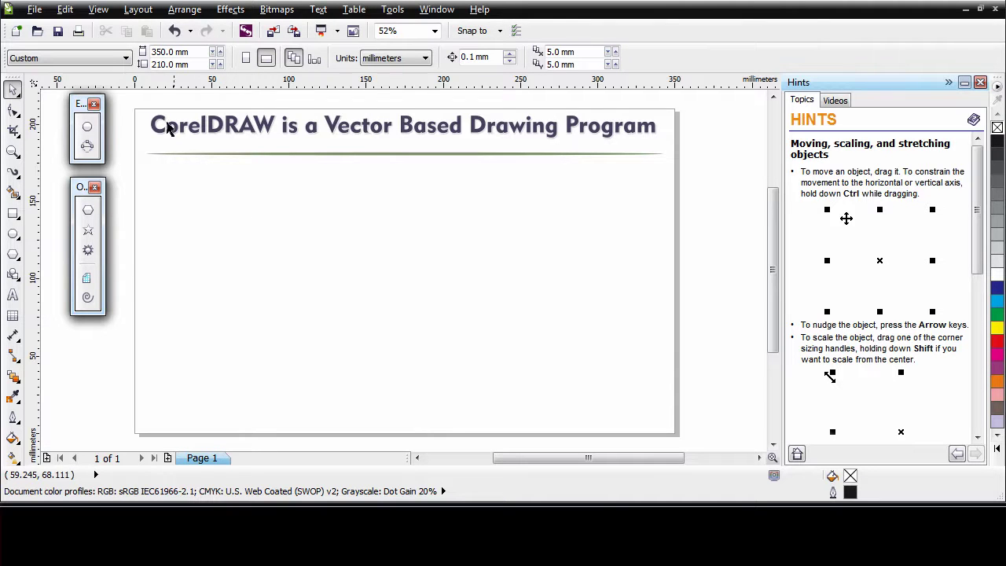
Draw a wide ellipse about 231 × 109 mm and centre it below the title
left_click(88, 128)
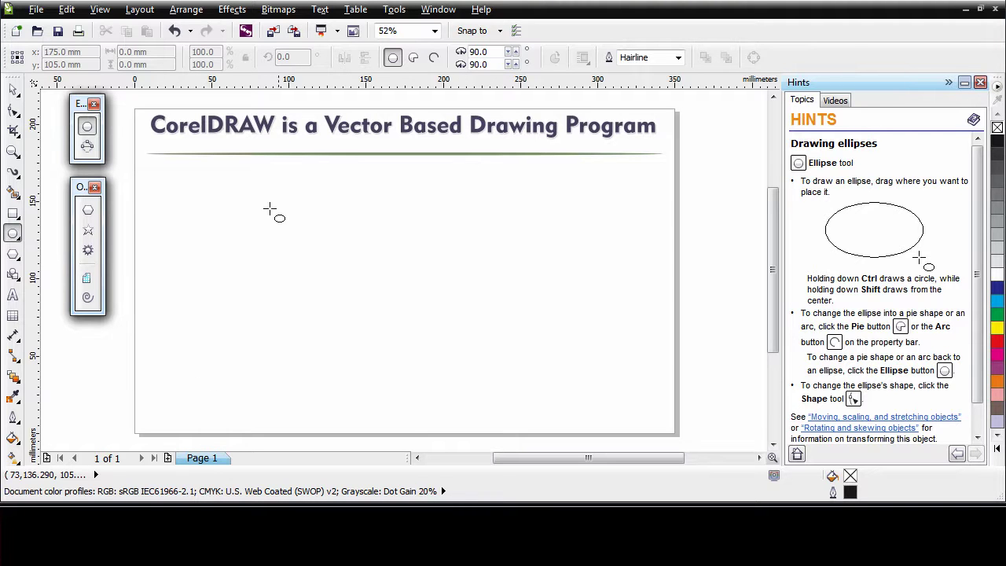
left_click_drag(231, 208, 575, 366)
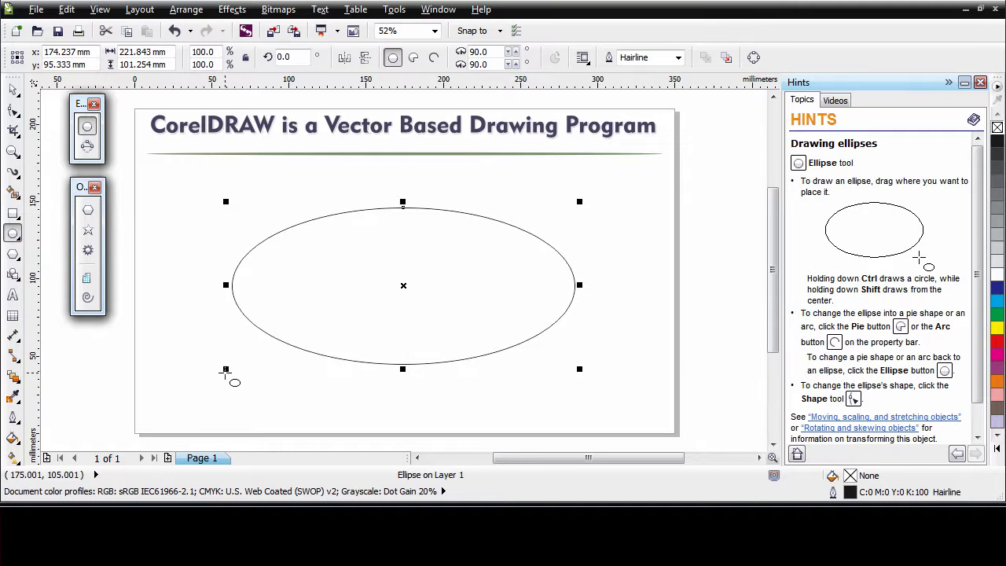
left_click_drag(226, 369, 159, 367)
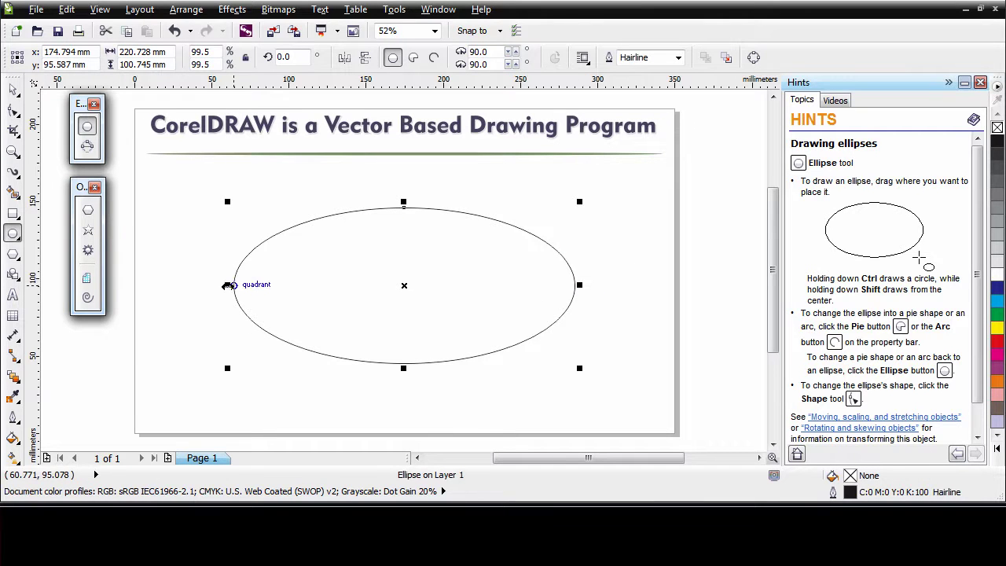
mouse_move(227, 285)
left_mouse_down()
mouse_move(529, 276)
mouse_move(142, 286)
mouse_move(368, 283)
mouse_move(211, 293)
left_mouse_up()
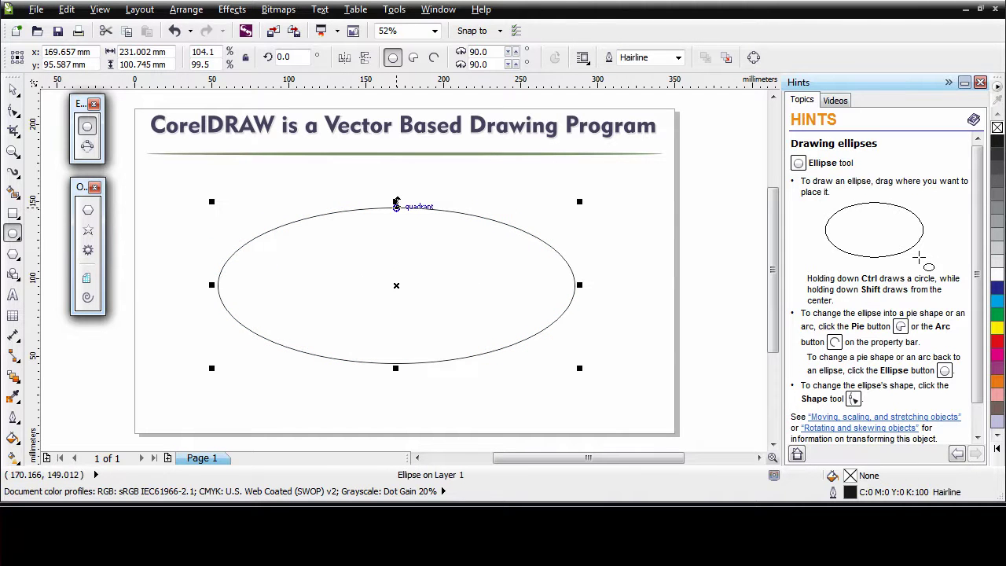
mouse_move(396, 202)
left_mouse_down()
mouse_move(398, 184)
mouse_move(400, 296)
mouse_move(398, 195)
left_mouse_up()
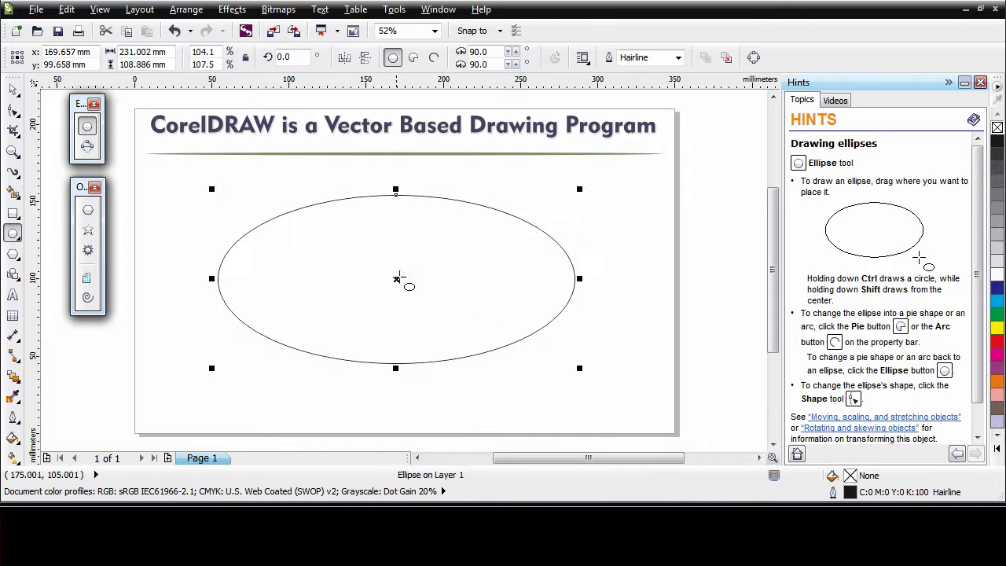
left_click_drag(397, 278, 399, 303)
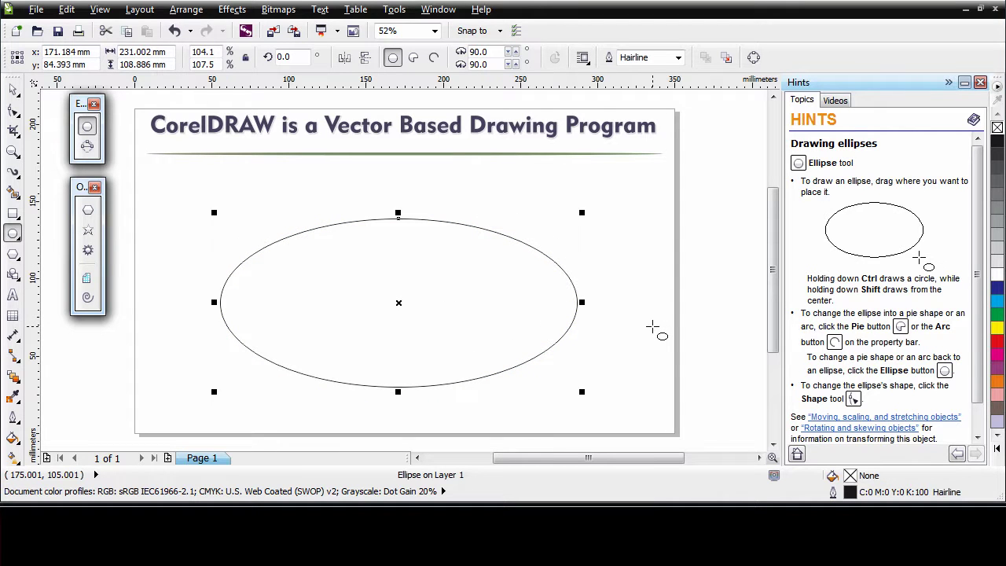
Show the Object Properties docker for the ellipse, revealing its hairline outline and no fill
left_click(438, 10)
mouse_move(481, 144)
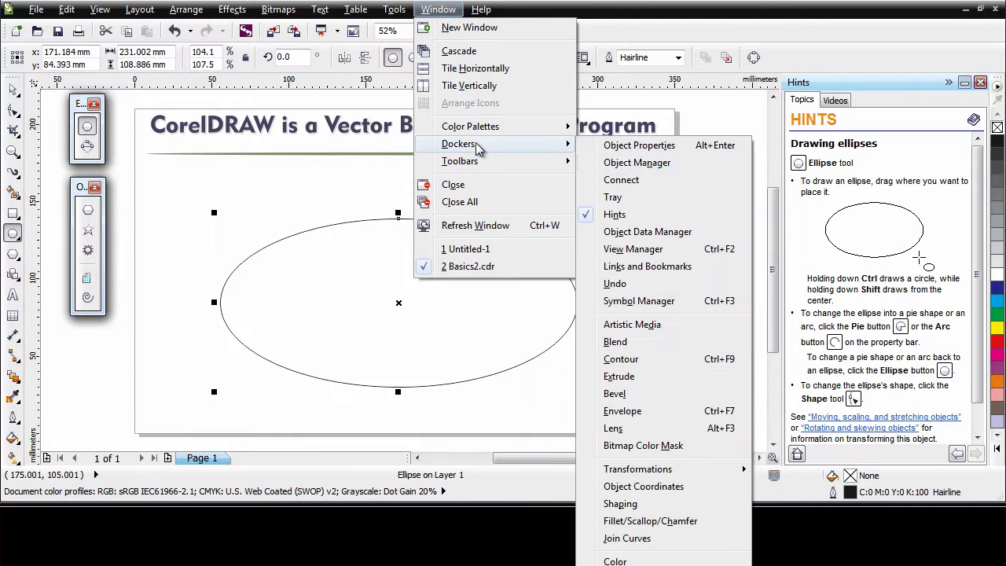
left_click(667, 147)
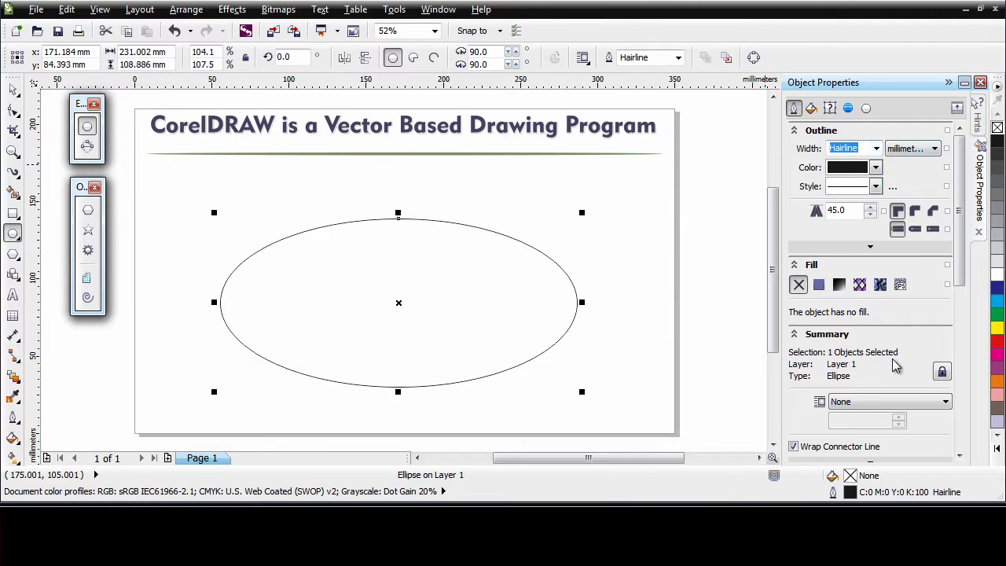
Give the ellipse a 1.5 mm outline and a black-to-blue fountain fill
left_click(876, 149)
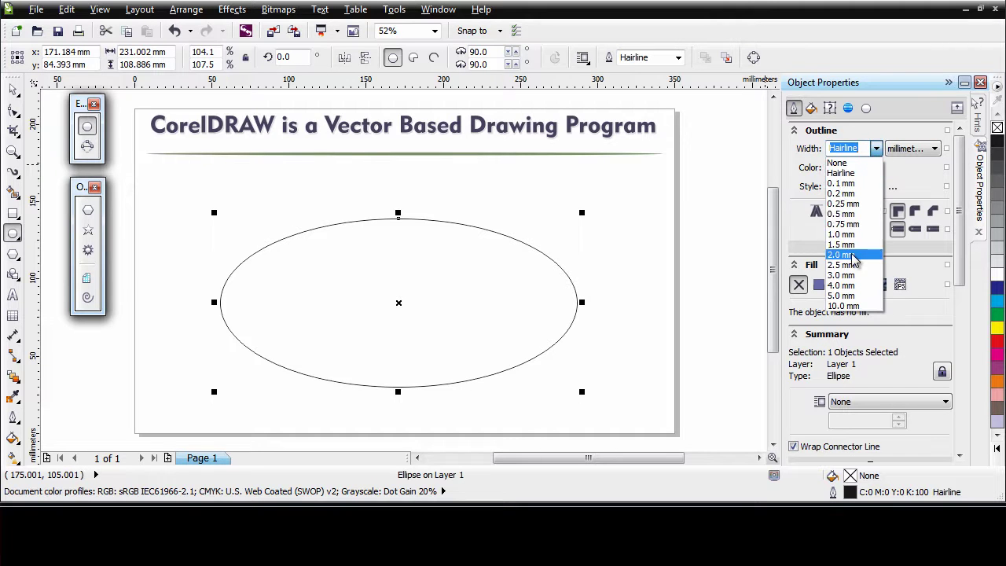
left_click(853, 254)
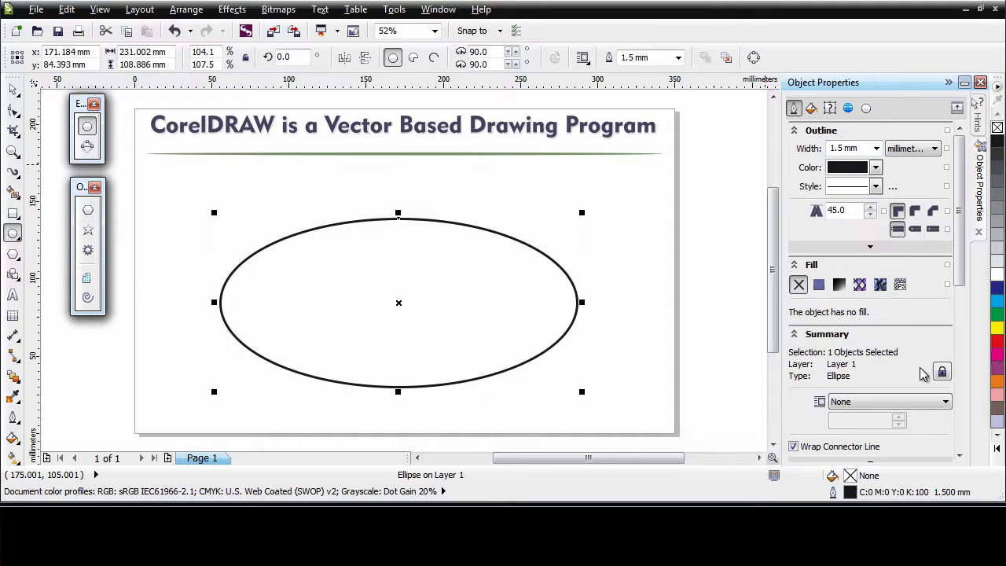
left_click(818, 285)
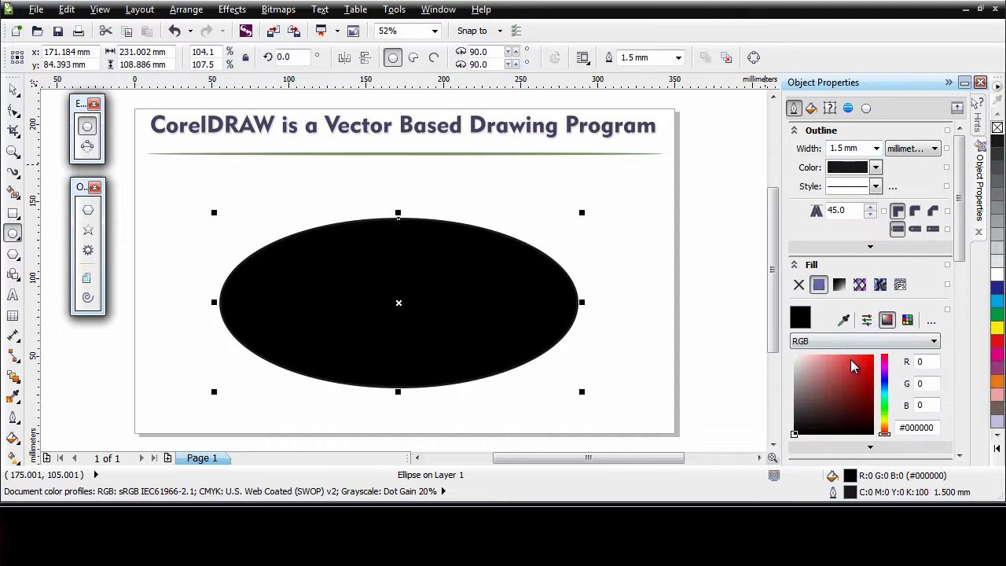
left_click(839, 284)
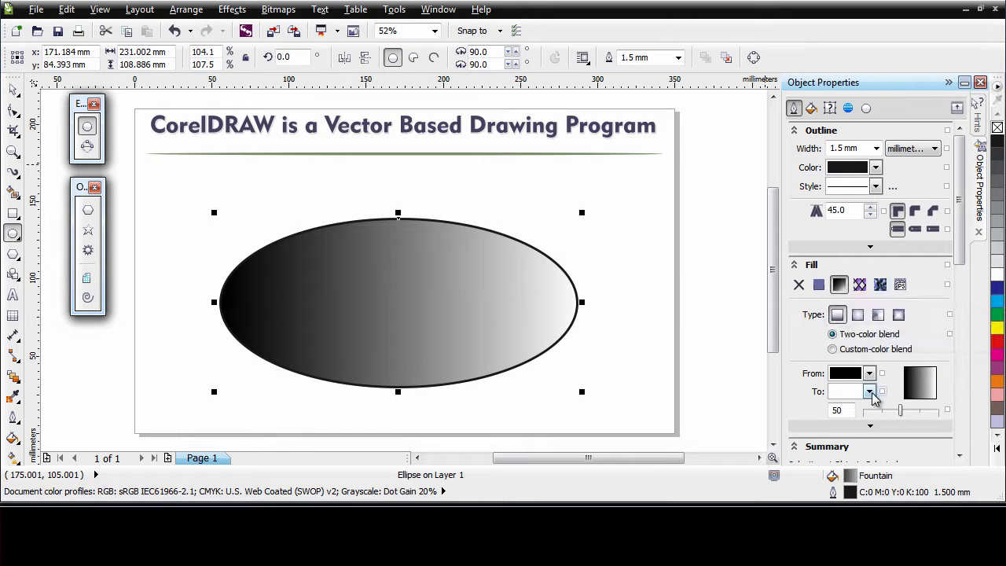
left_click(869, 391)
left_click(897, 458)
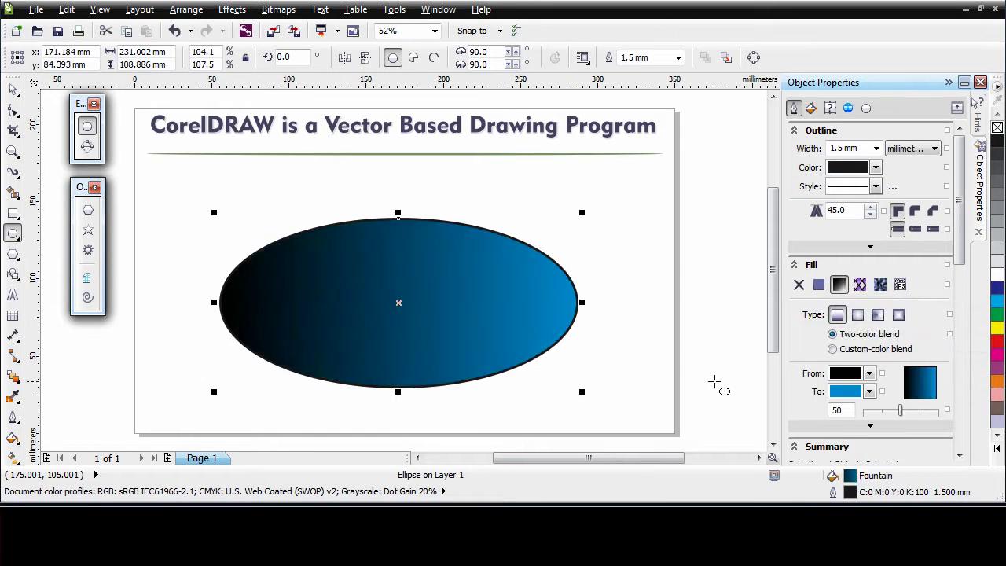
left_click_drag(961, 250, 970, 203)
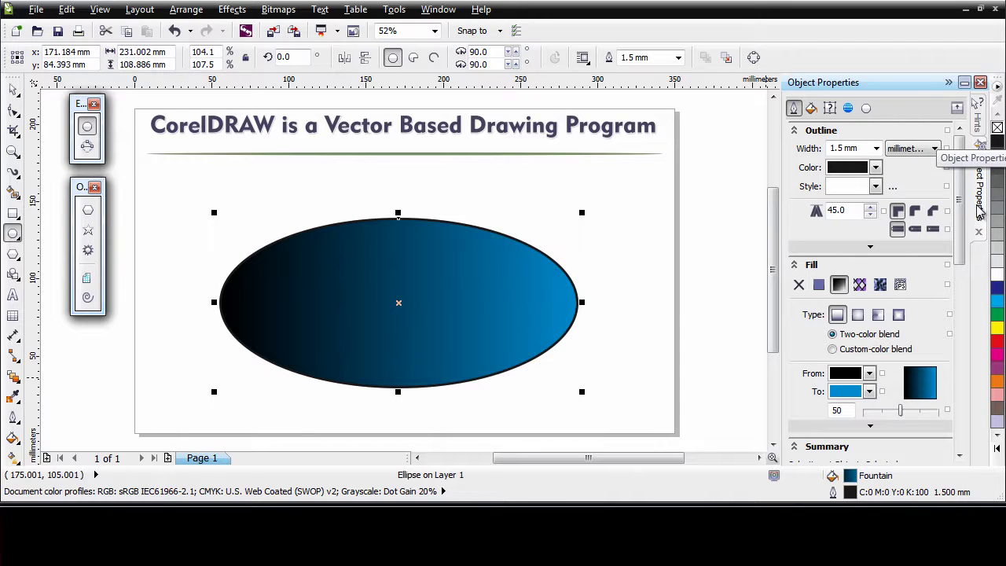
Switch between the Hints and Object Properties tabs, then collapse and re-expand the docker
left_click(980, 126)
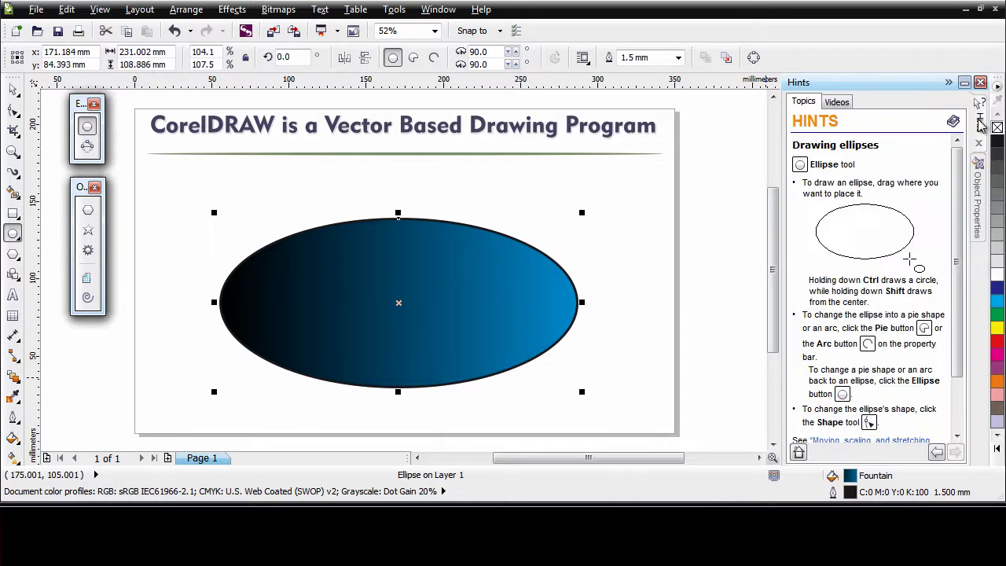
left_click(980, 208)
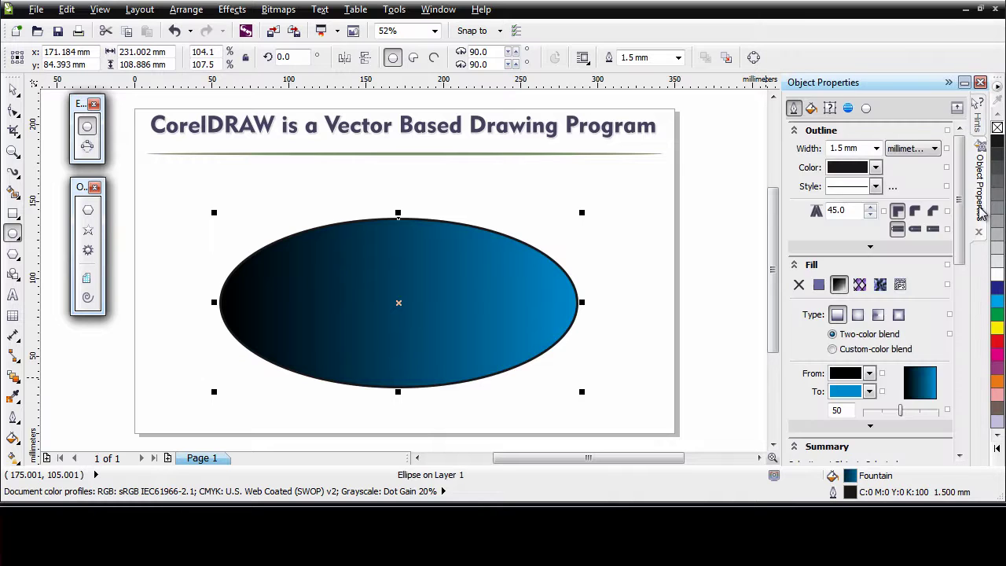
left_click(980, 127)
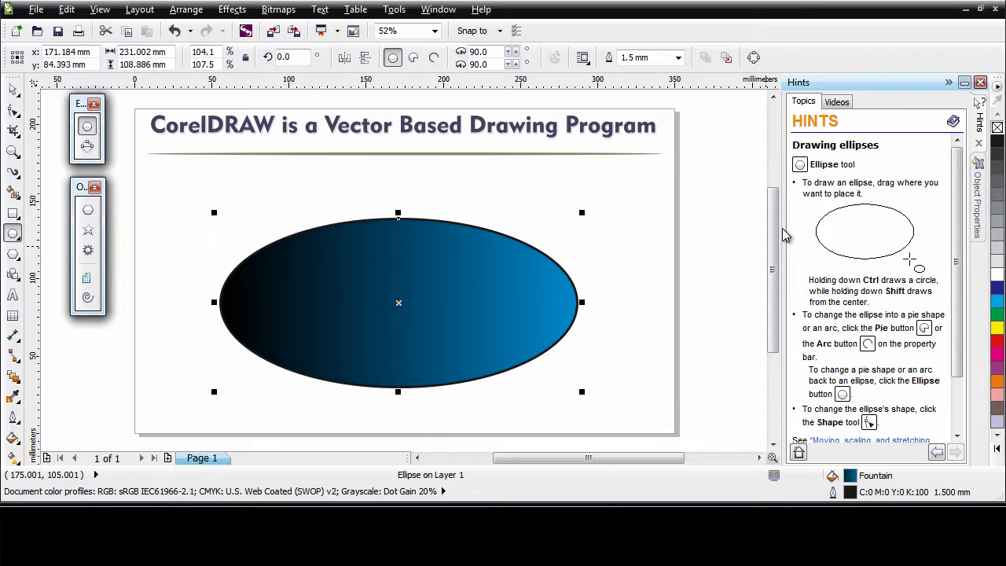
left_click(949, 84)
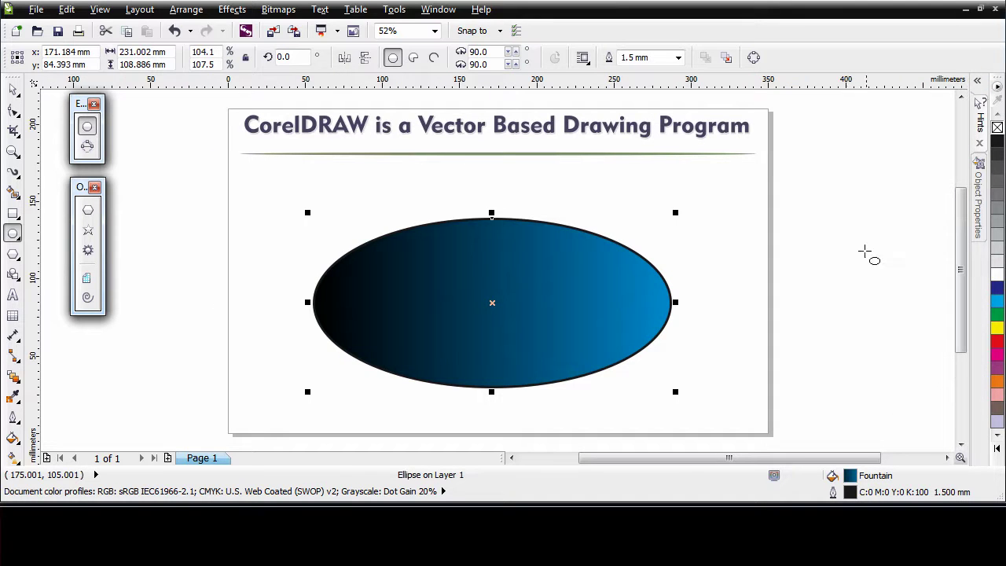
left_click(978, 81)
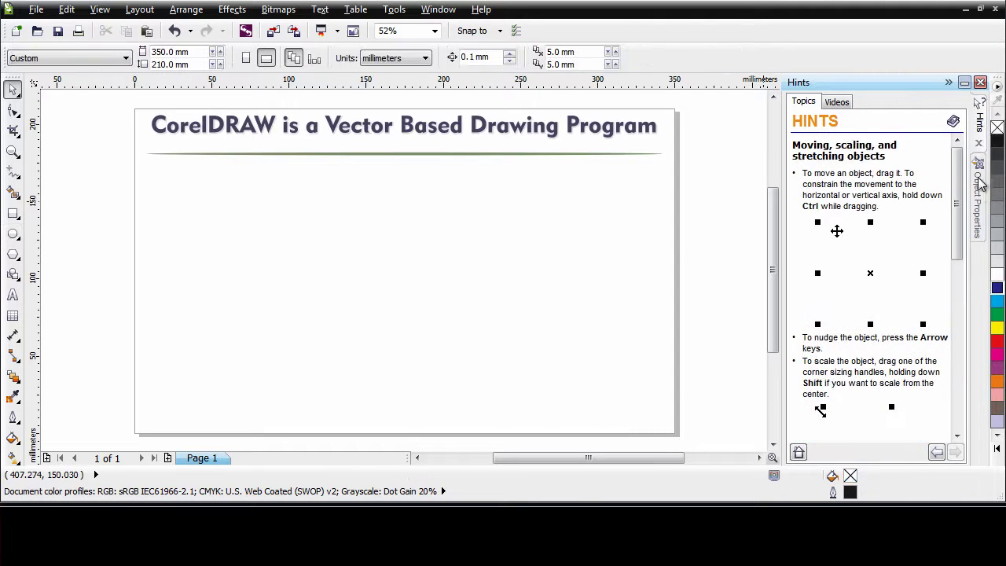
Add 'CorelDRAW' as 120 pt artistic text in the middle of the page
left_click(981, 202)
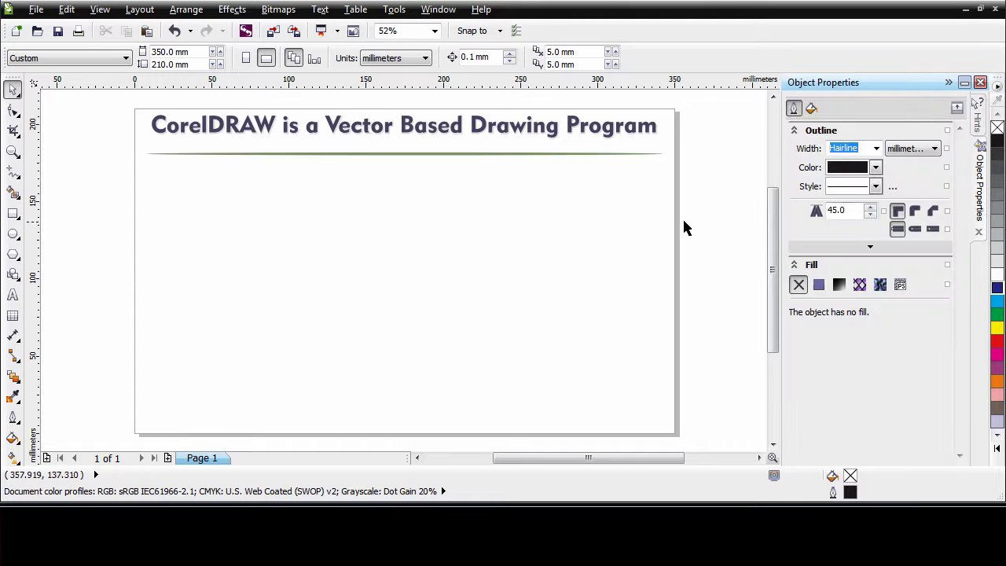
left_click(13, 294)
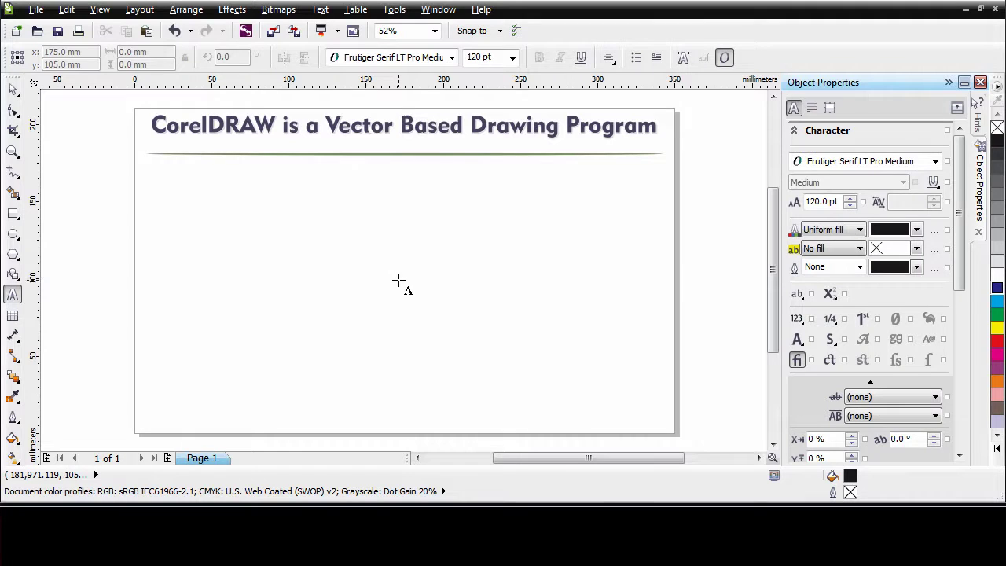
left_click(400, 281)
type("Core")
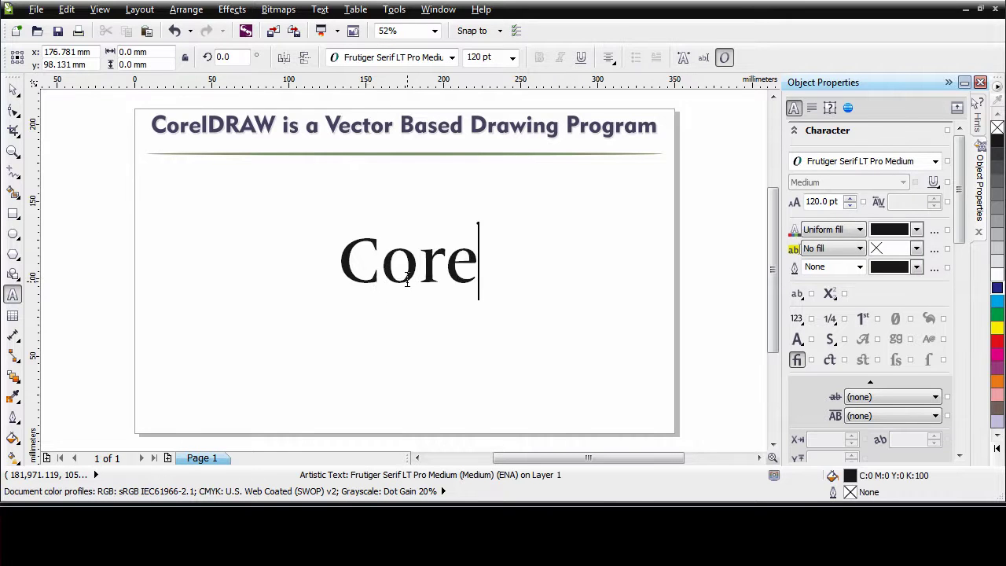
type("lDRAW")
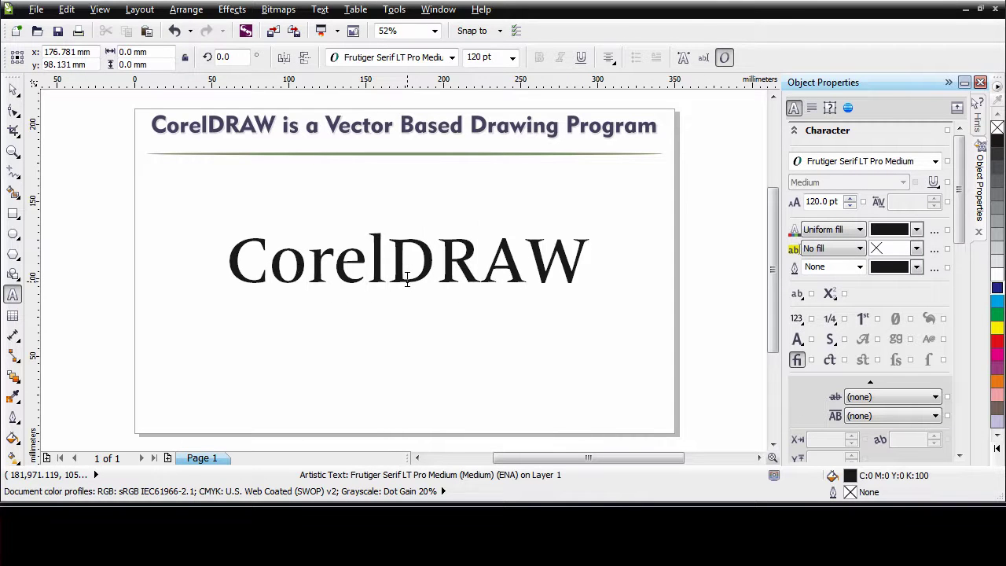
key("ctrl+space")
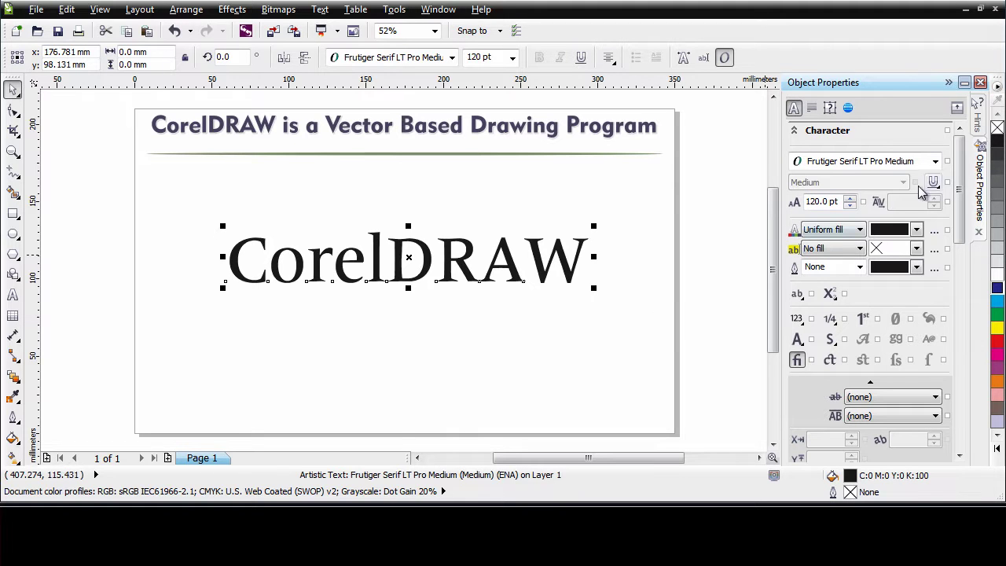
Keep Frutiger Serif LT Pro Medium as the font and fill the text light grey-blue
left_click(935, 162)
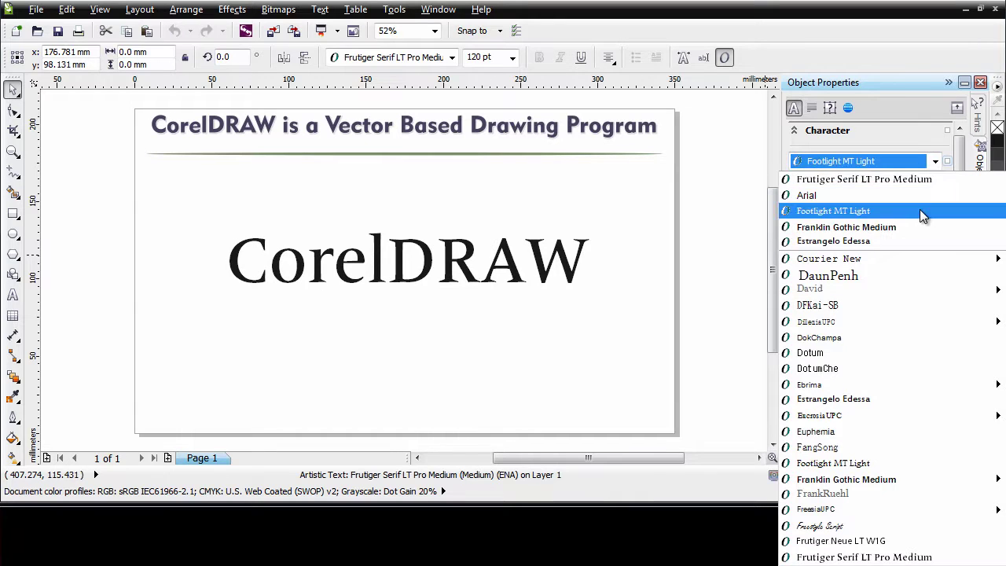
mouse_move(920, 225)
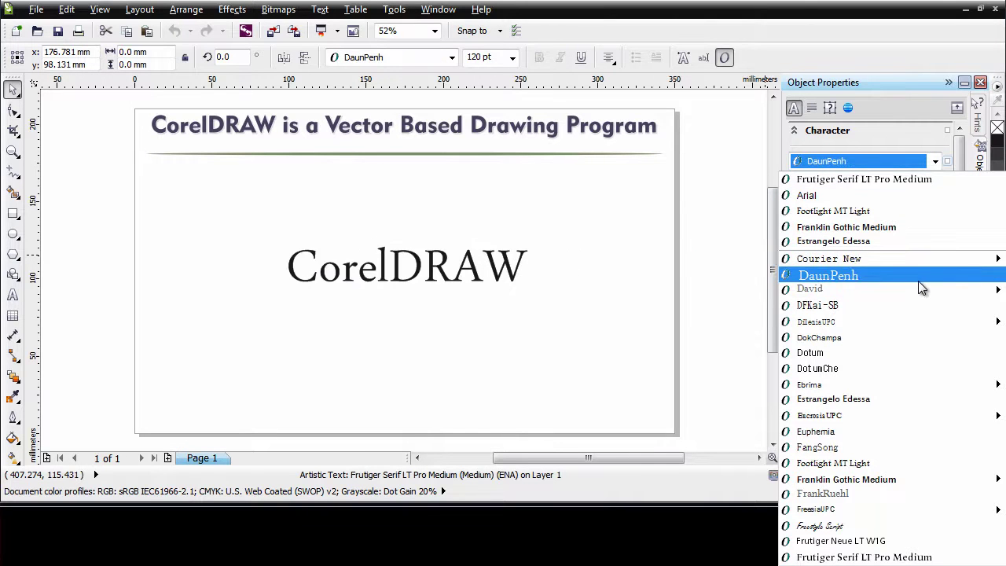
left_click(905, 181)
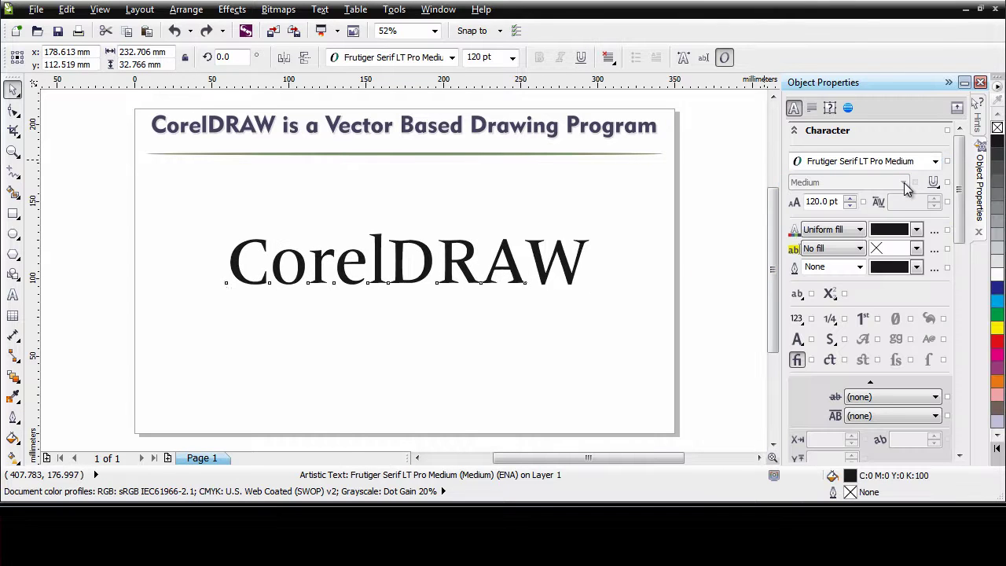
left_click(916, 230)
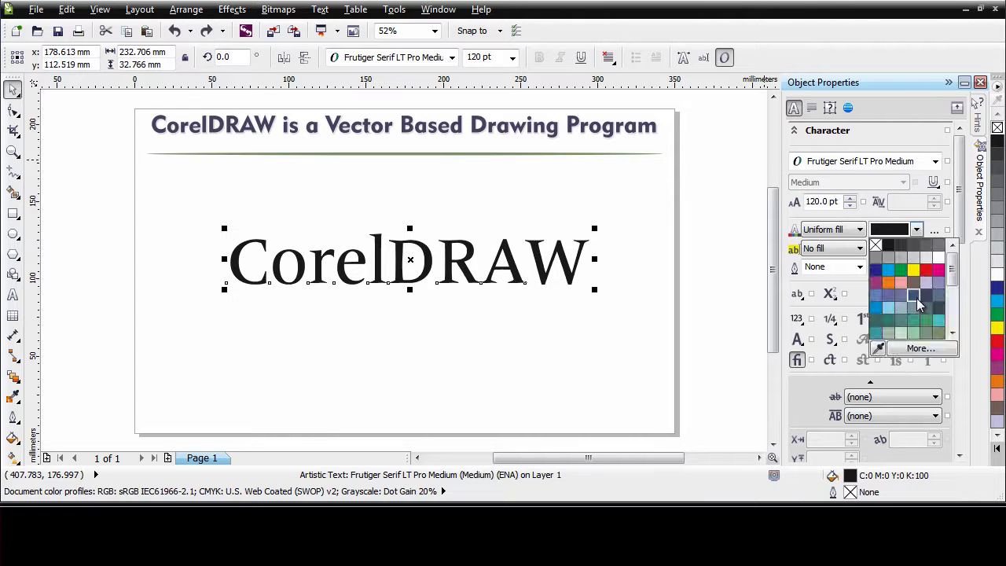
left_click(901, 319)
Give the text a 1.0 mm brown outline and switch it to All Caps
left_click(860, 266)
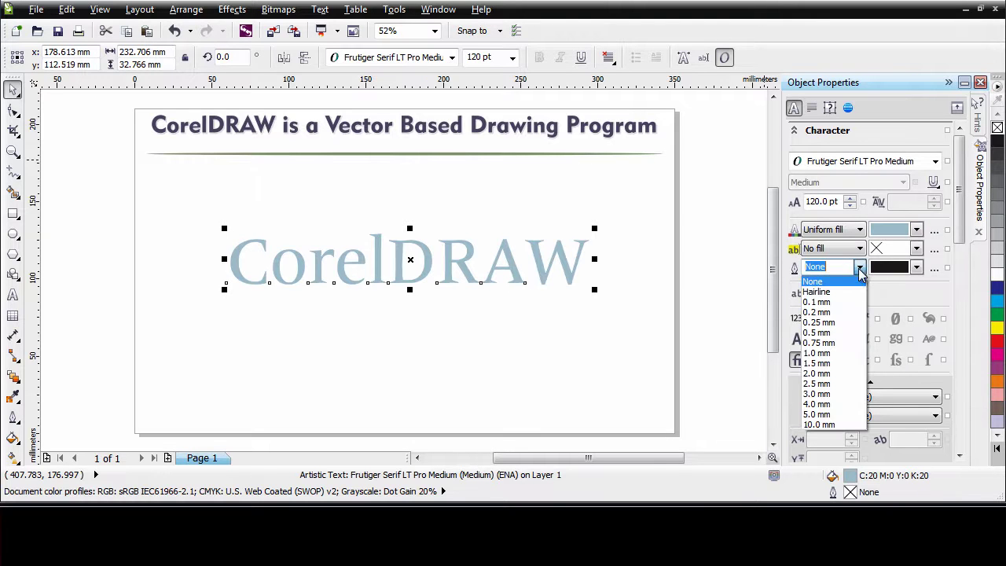
left_click(822, 355)
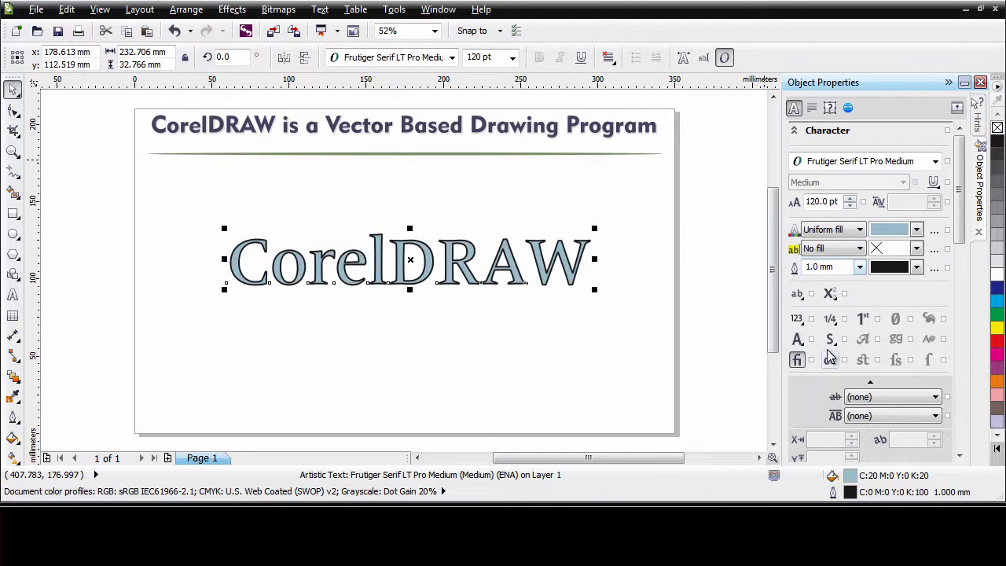
left_click(916, 267)
left_click(902, 325)
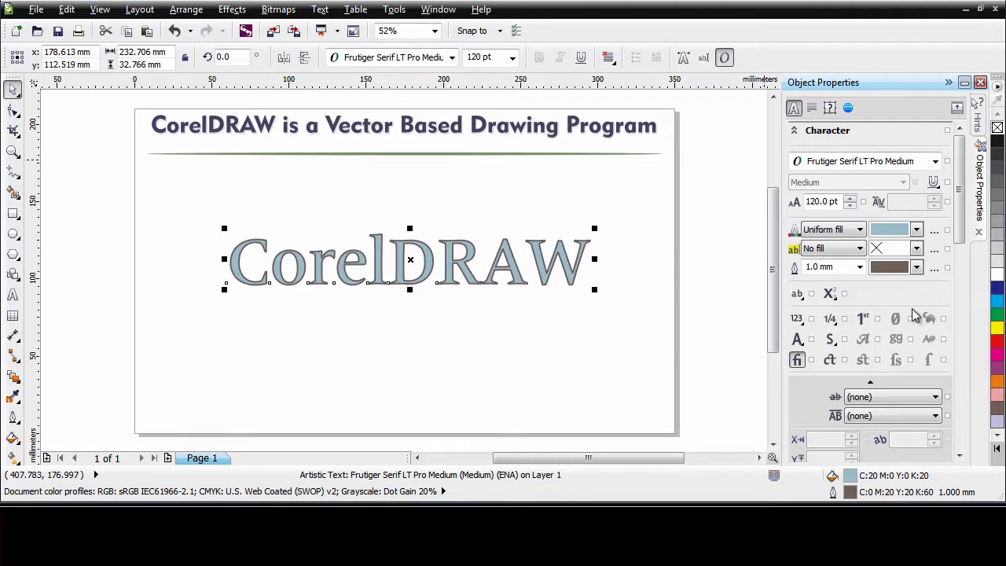
left_click(803, 305)
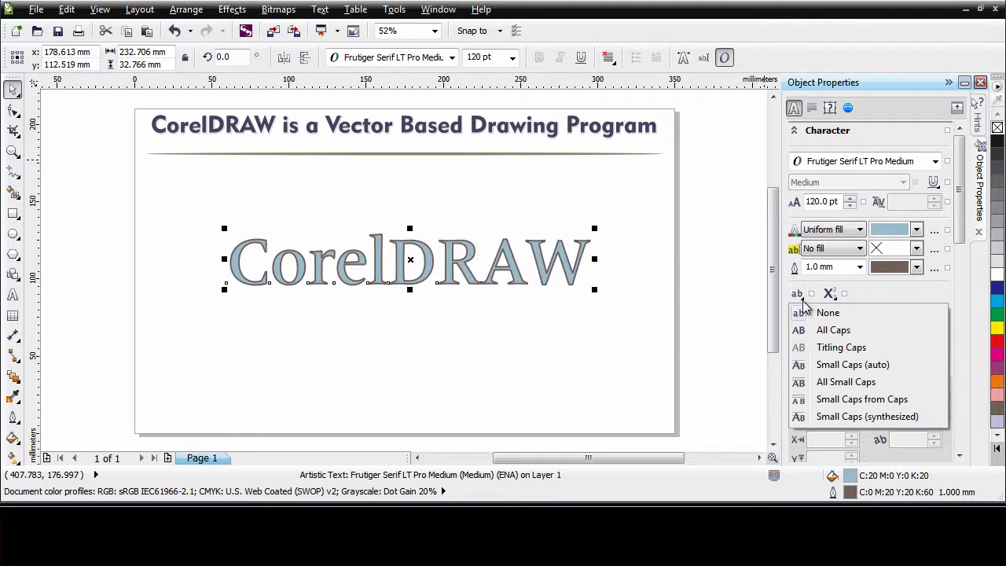
left_click(839, 330)
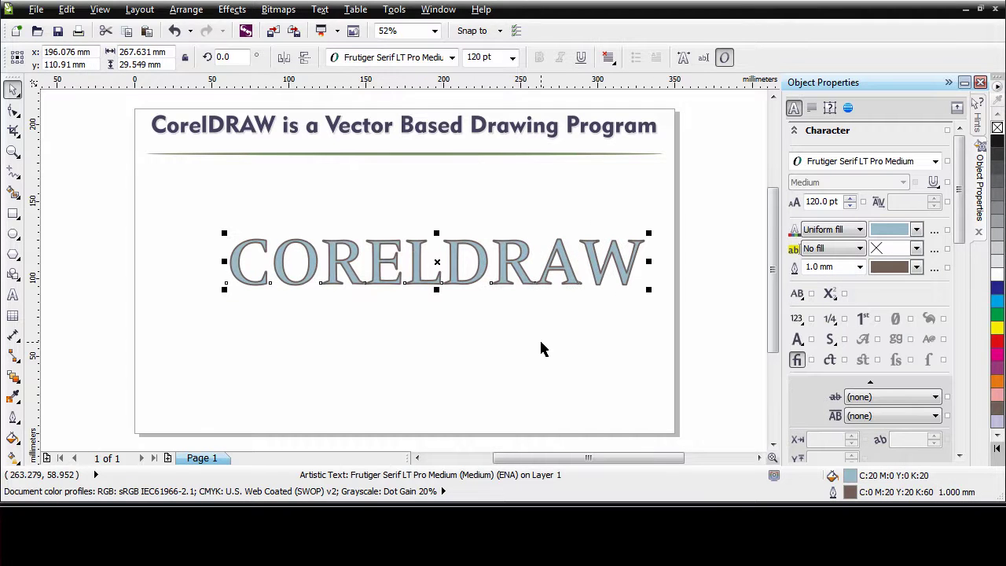